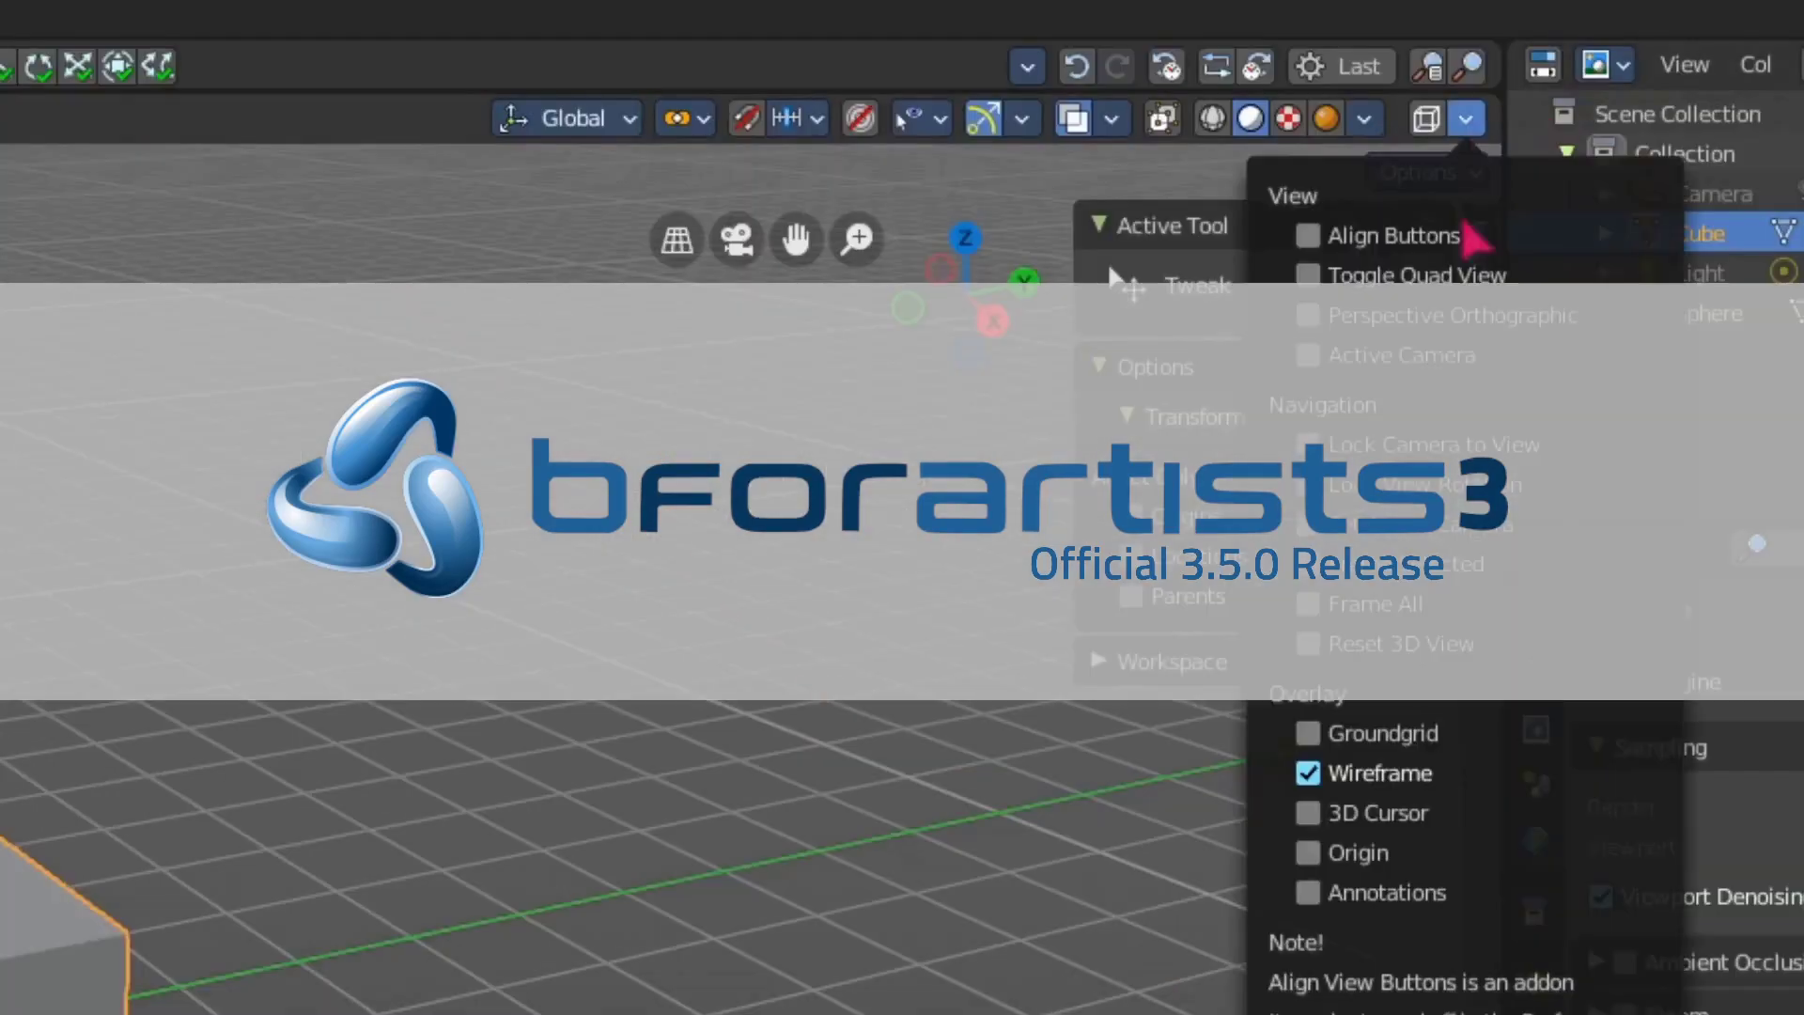
- Show the 3.5.0 splash screen with its New File and Recent Files lists over the default scene
left_click_drag(1305, 234, 1305, 274)
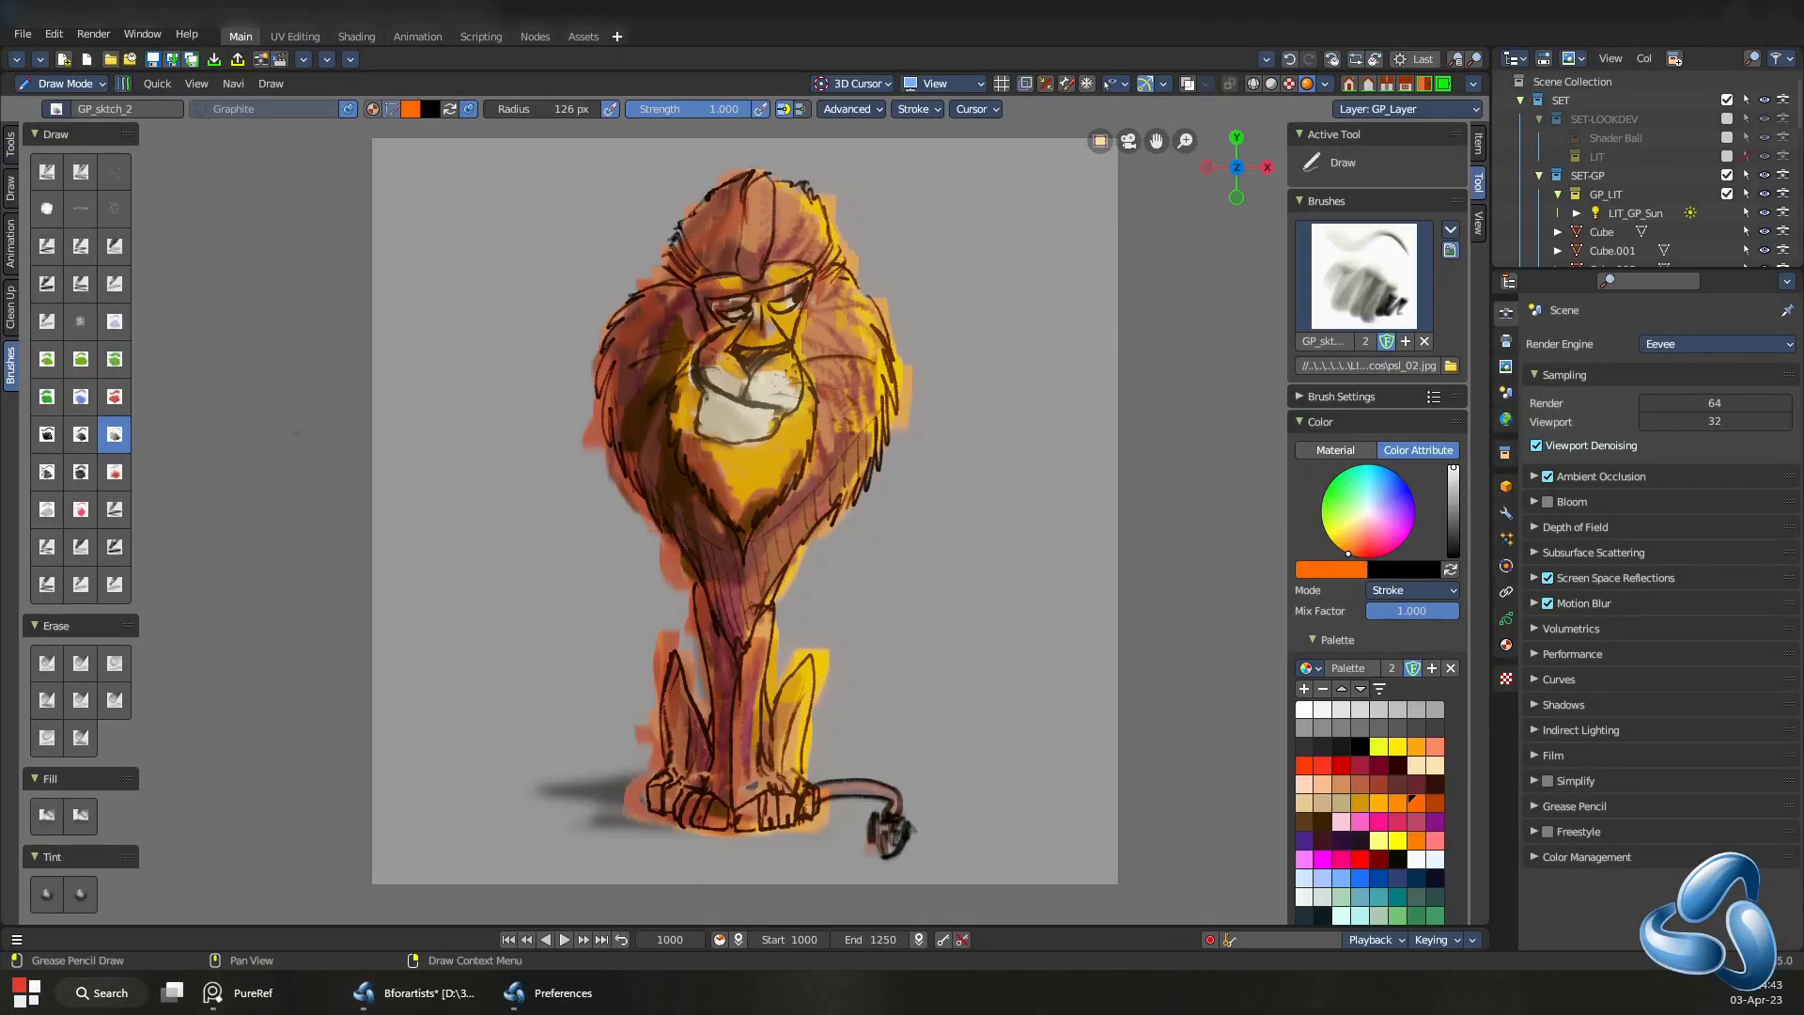
- Bring the add-on Preferences window to the front from Task View and make it active
key("super+Tab")
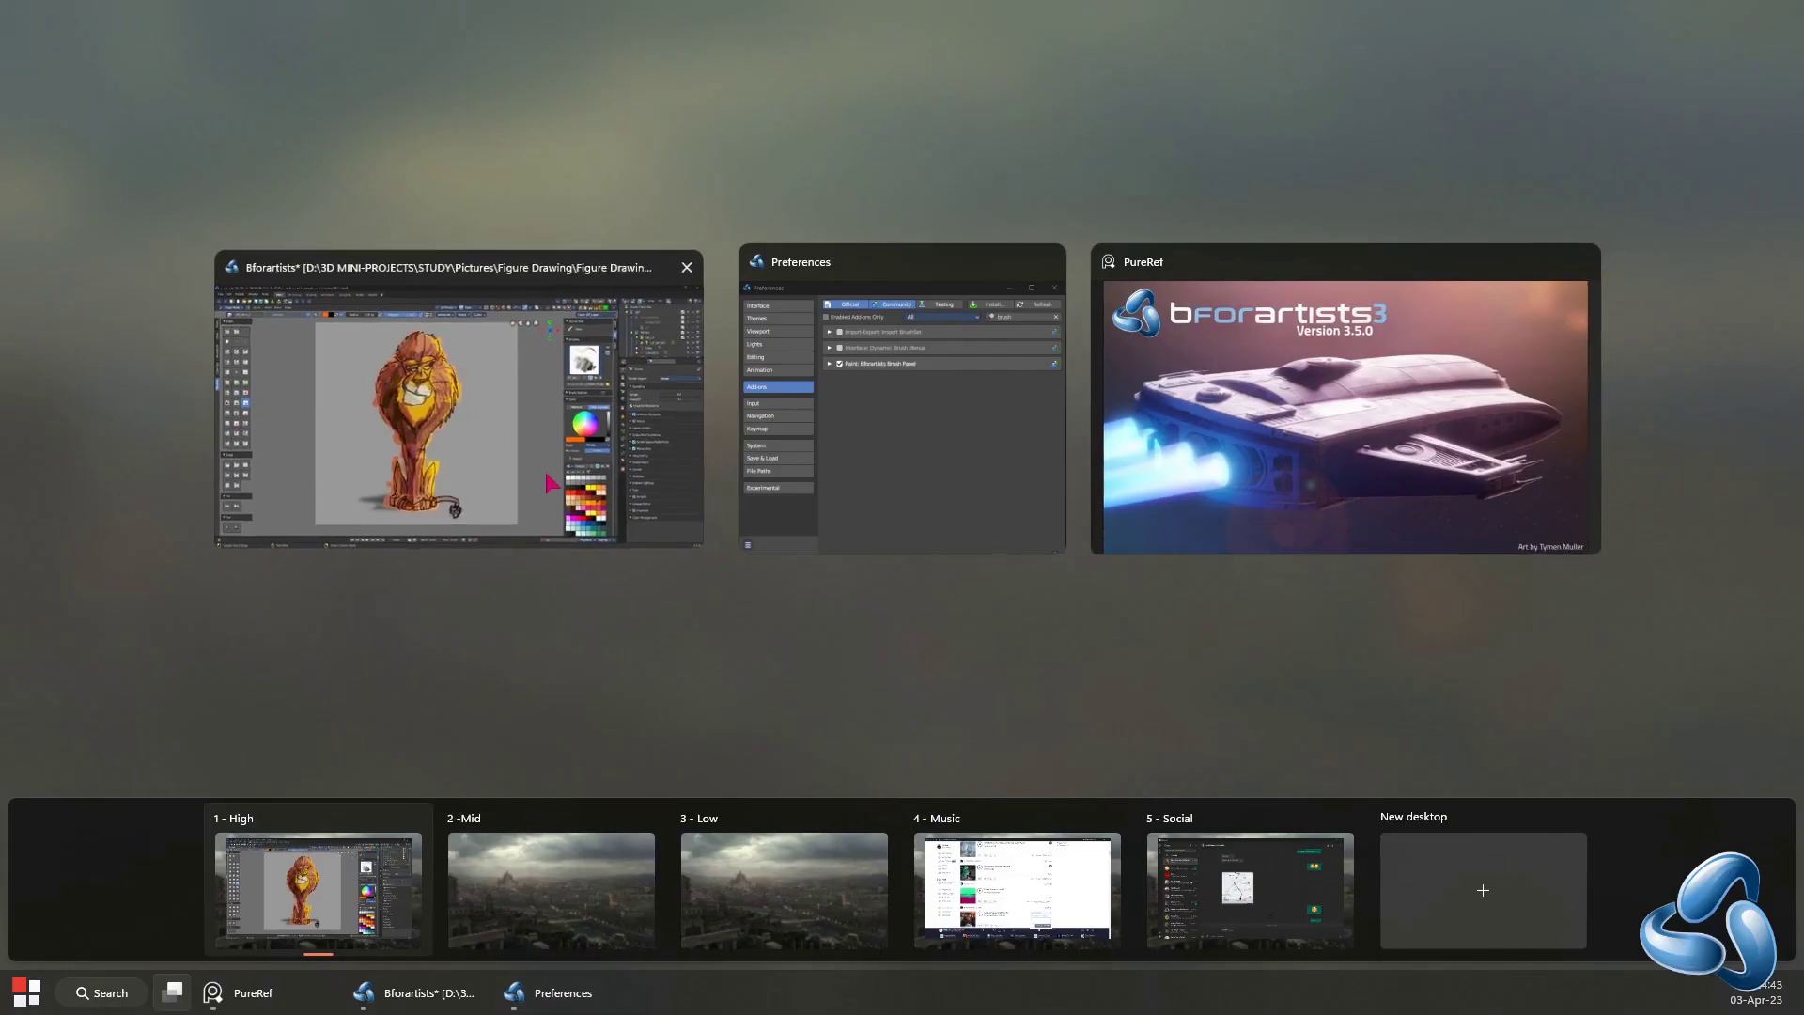
key("Escape")
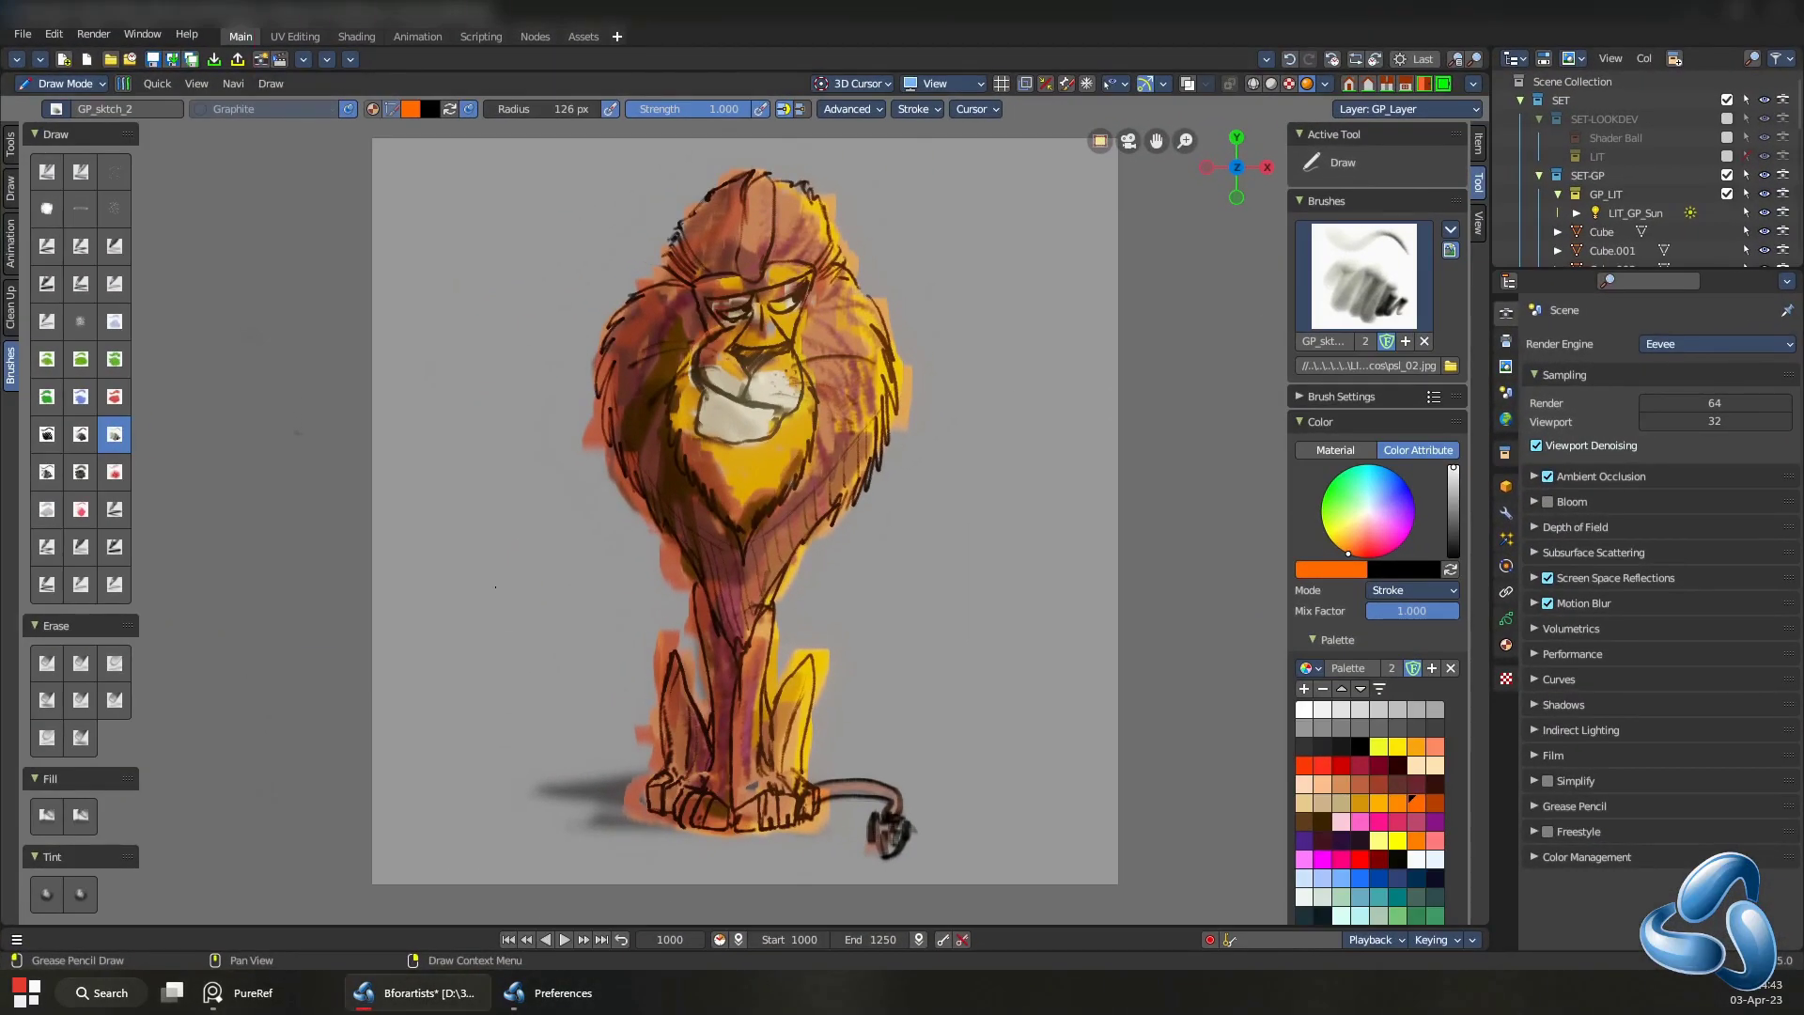
left_click(547, 992)
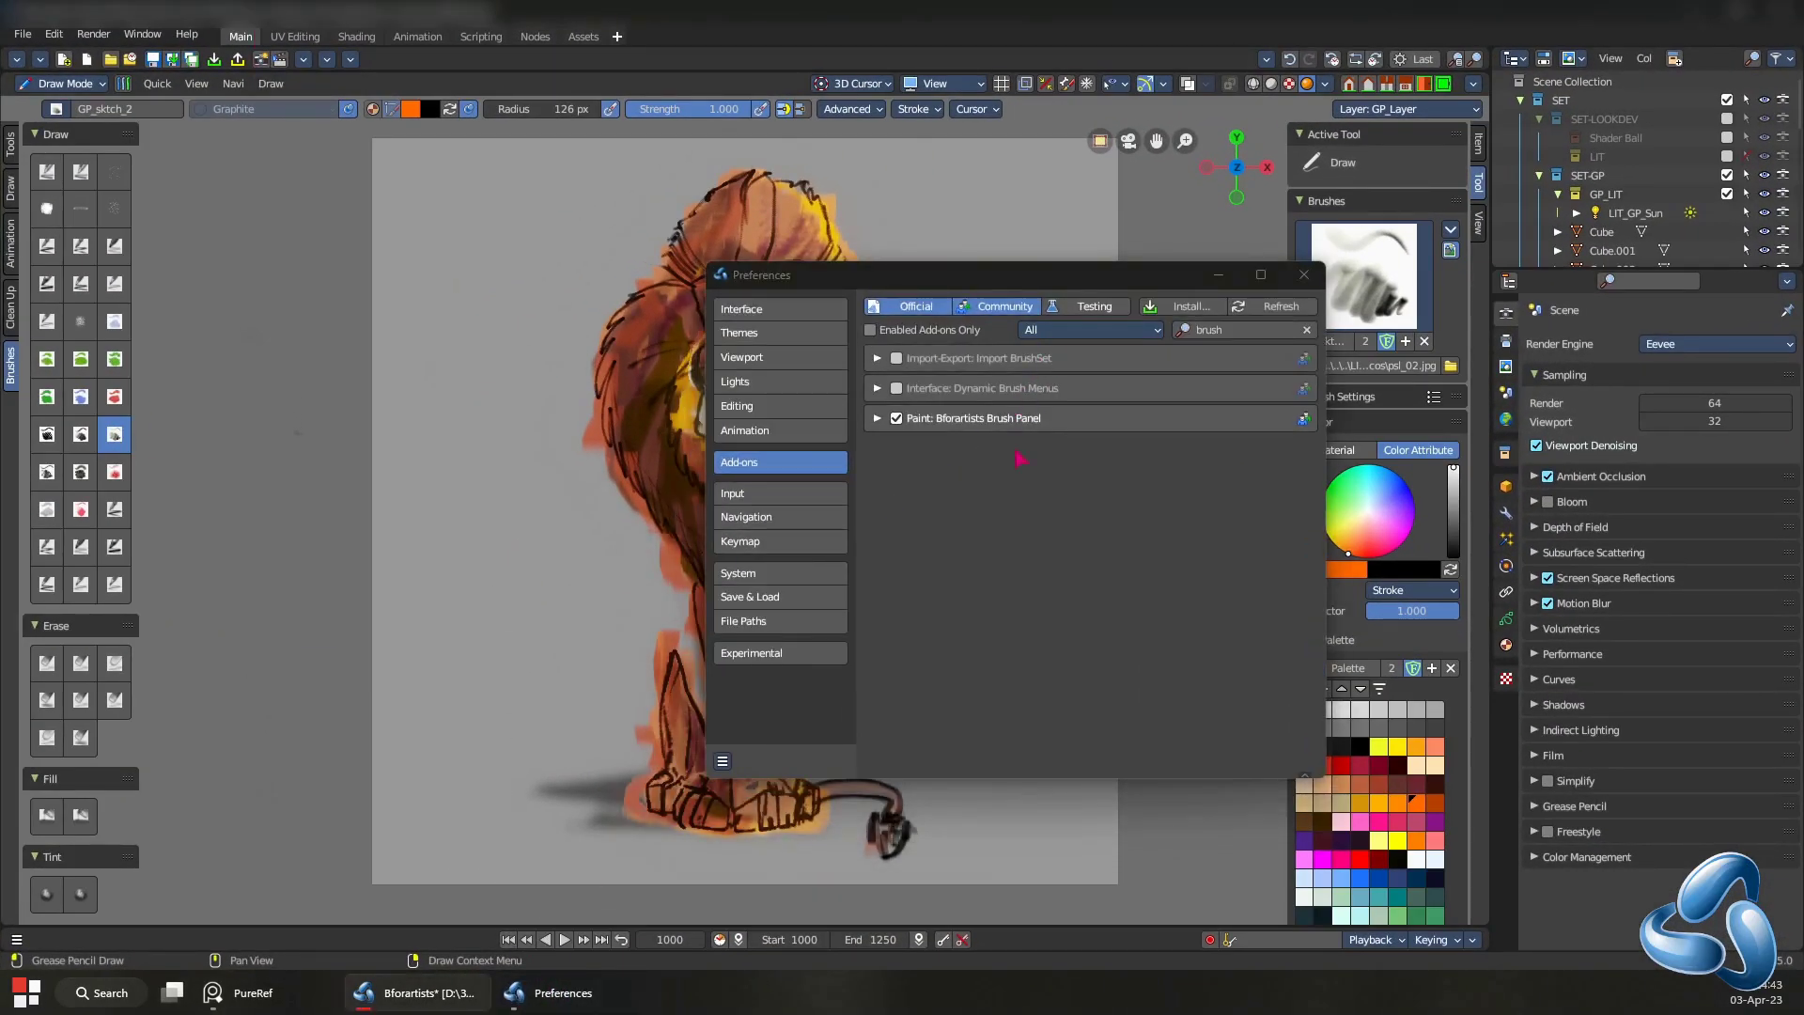
left_click(1021, 460)
- Close Preferences, widen the Brushes panel to show brush names, and pick the ink pen brush
left_click(1304, 274)
mouse_move(139, 337)
left_mouse_down()
mouse_move(201, 338)
mouse_move(119, 339)
left_mouse_up()
left_click(49, 284)
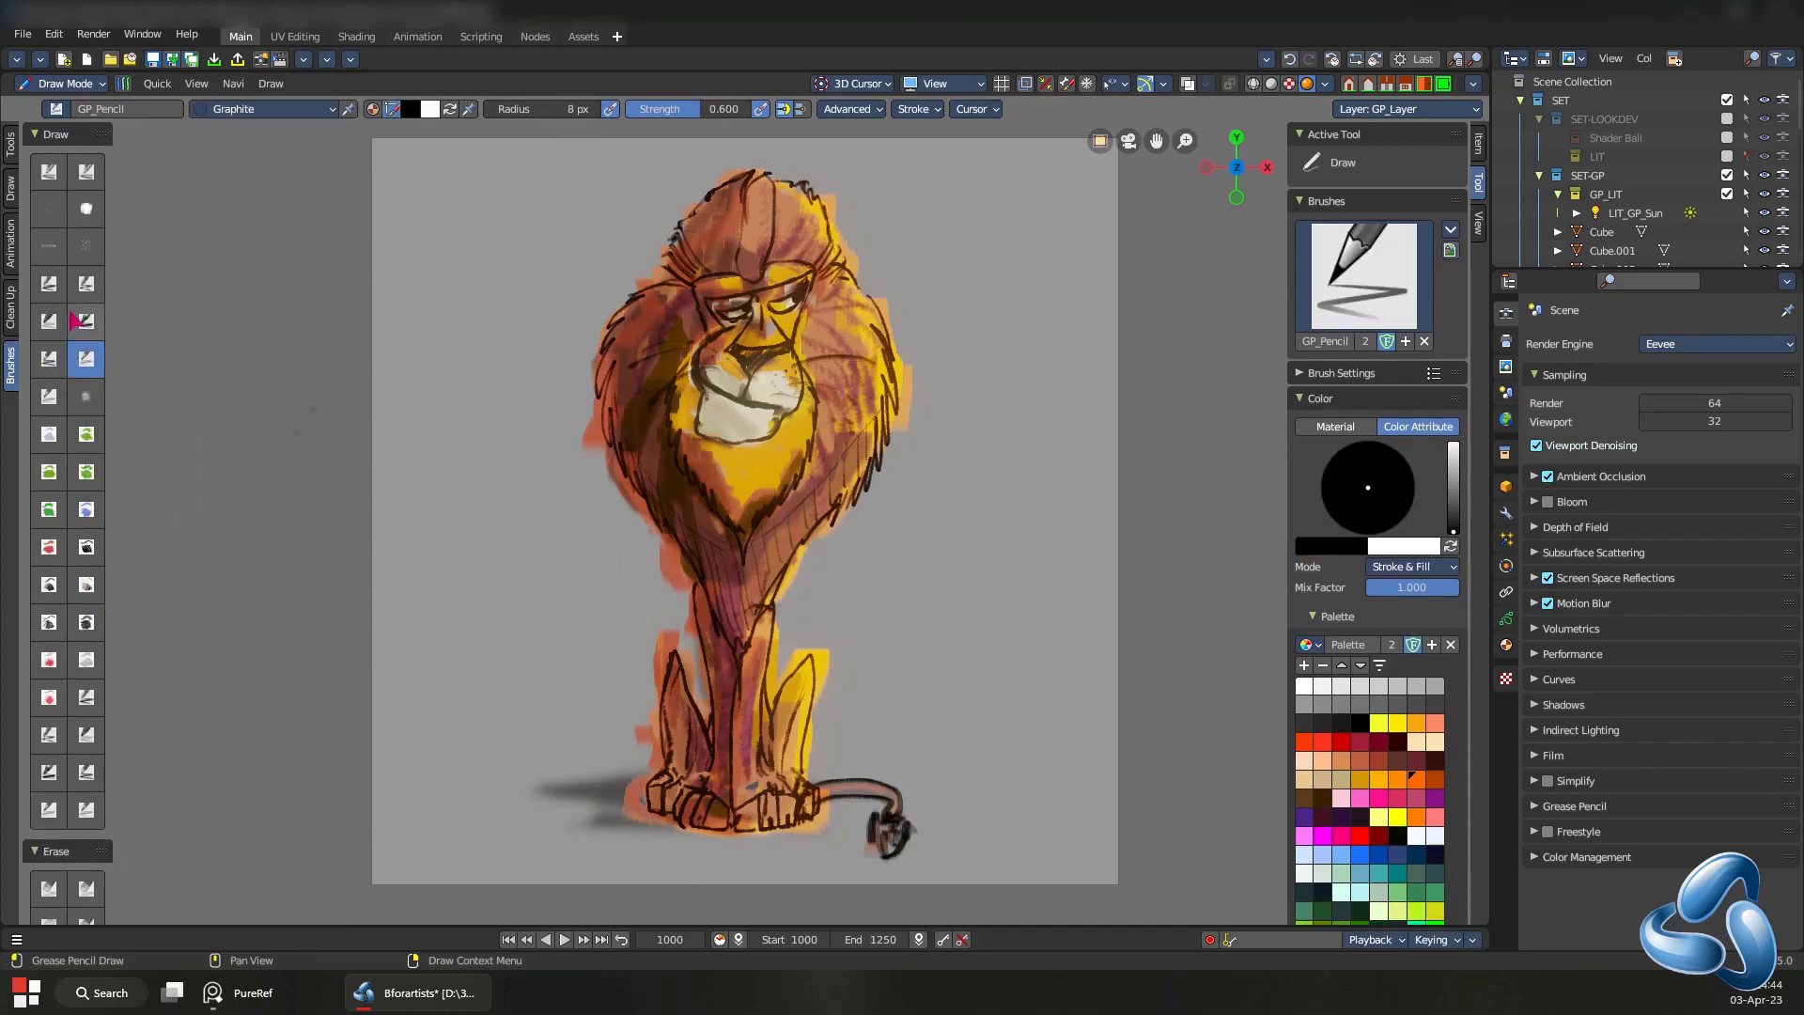
- Switch to the GP_sktch_1 sketch brush and scroll through the Outliner's Blender File brush list
left_click(47, 583)
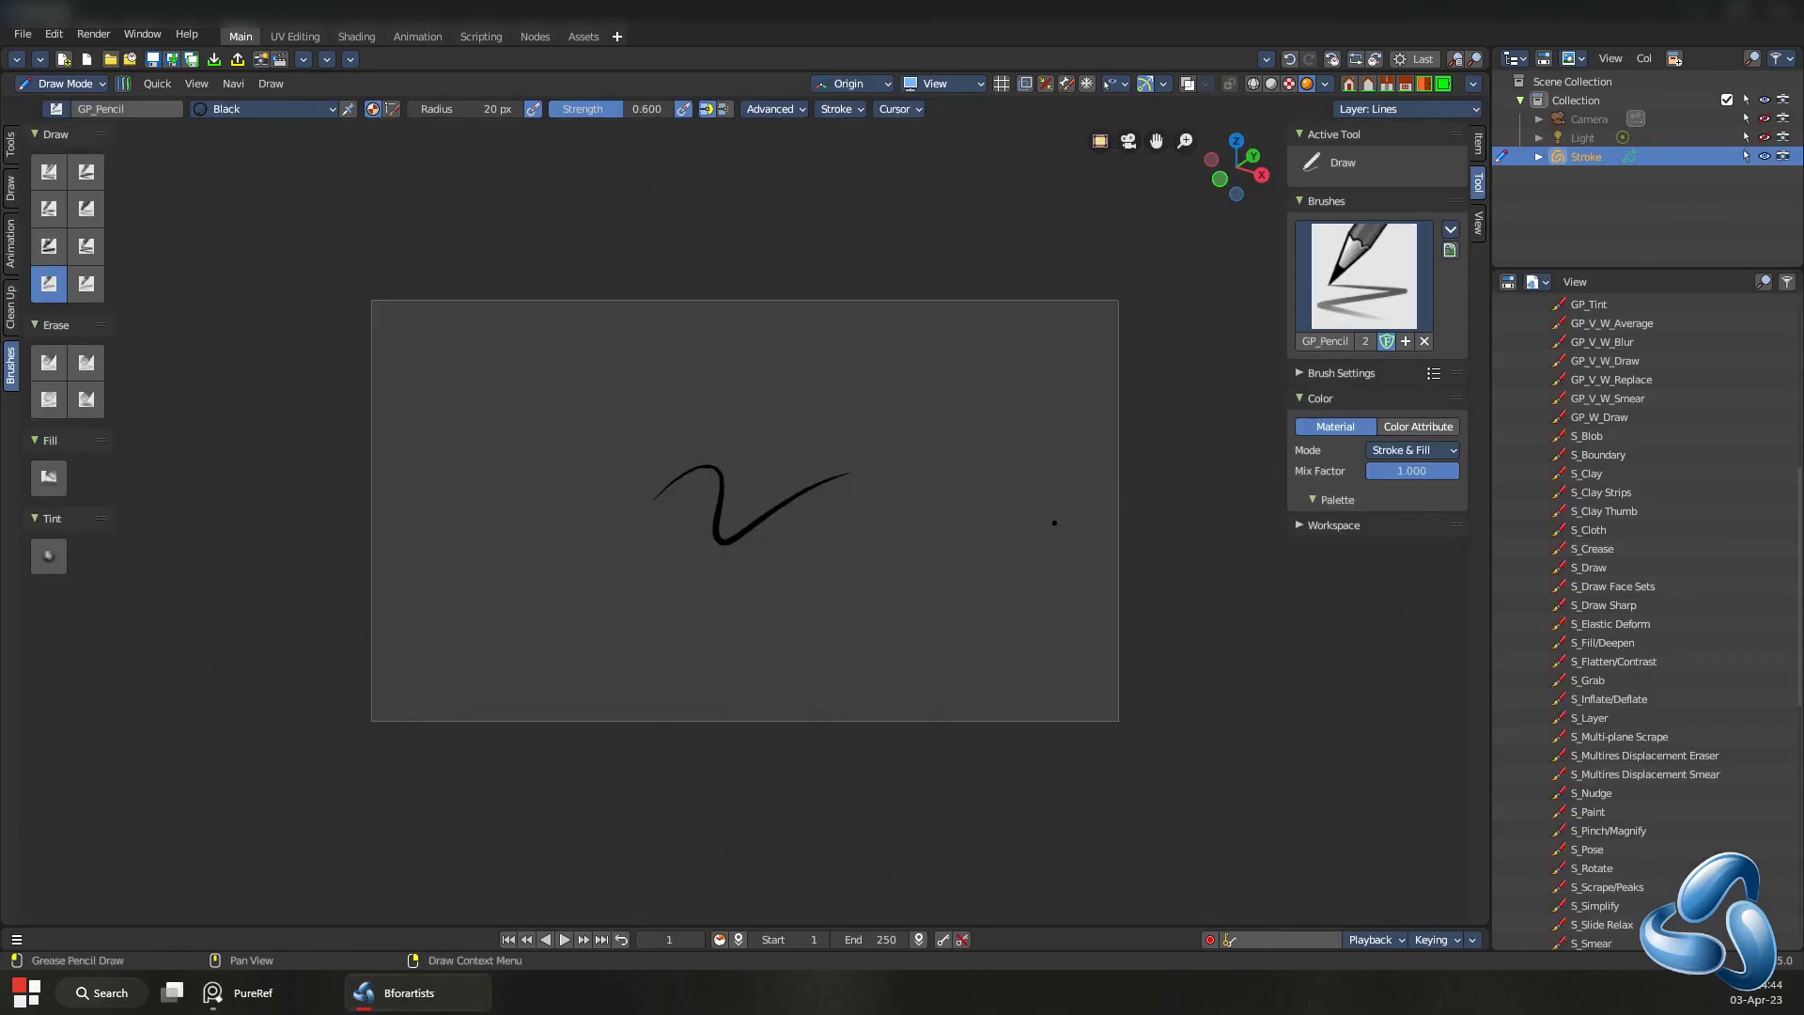
scroll(1612, 641, "up", 5)
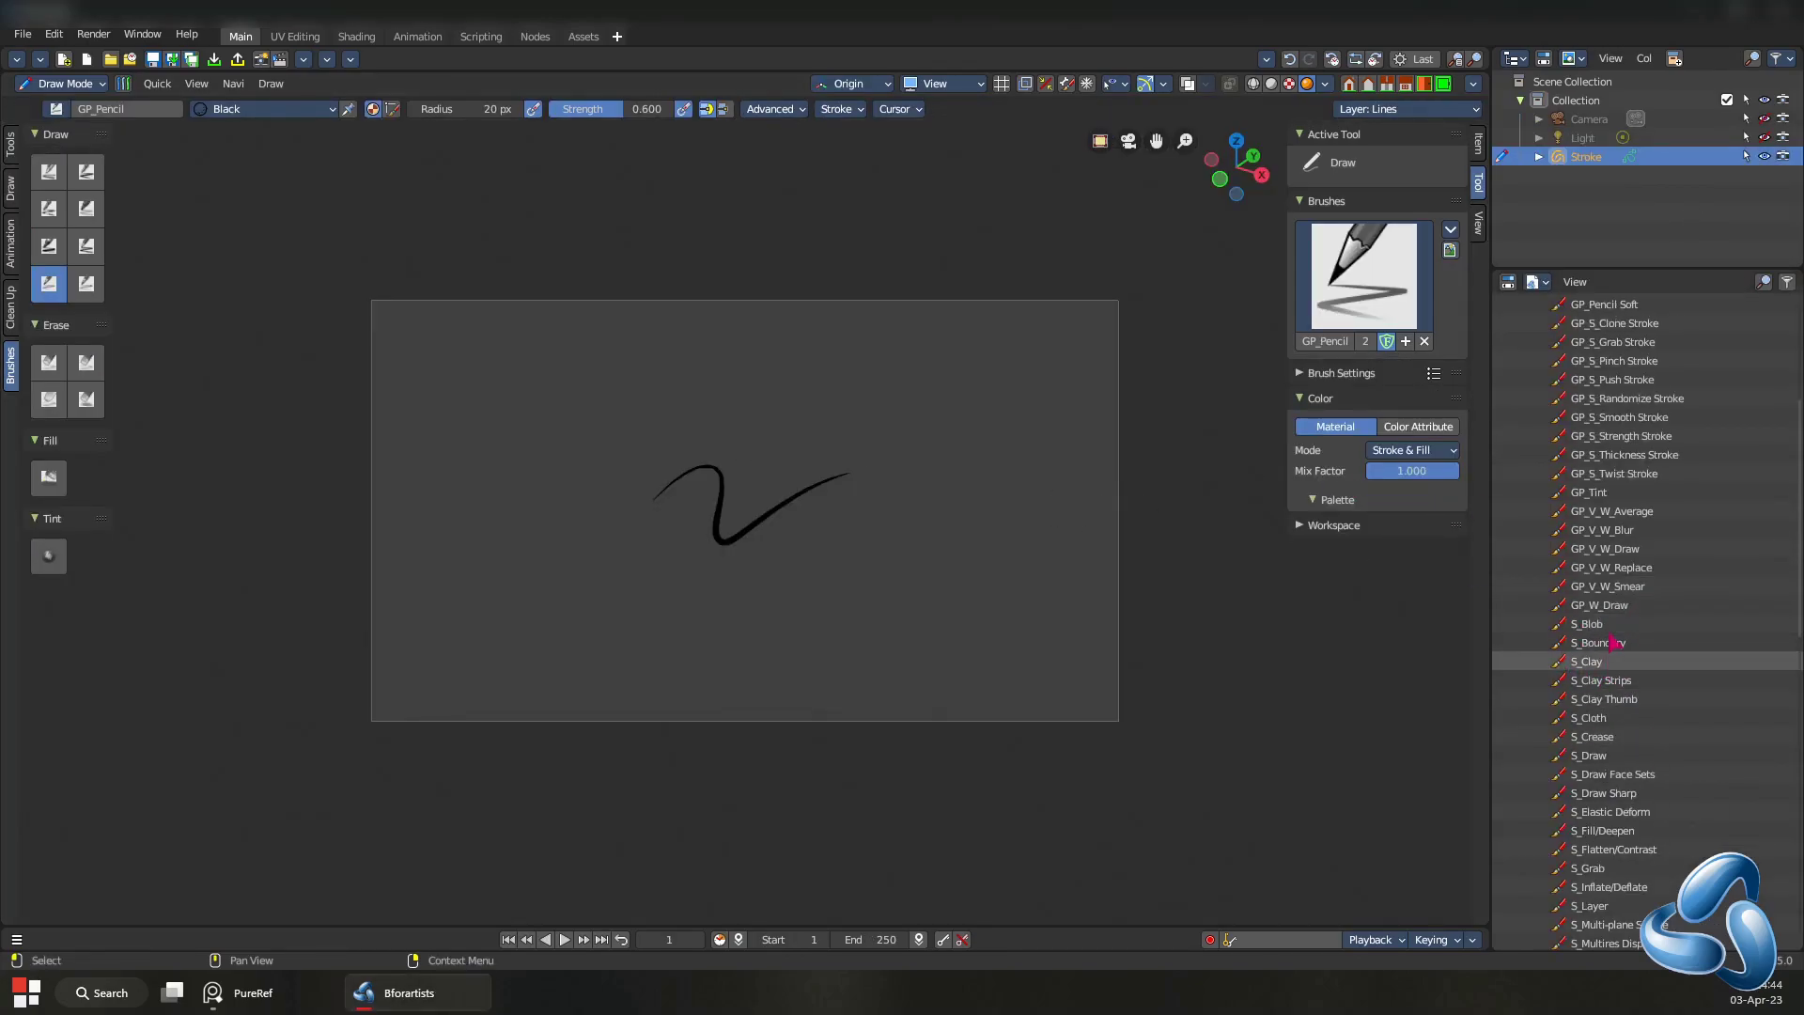
scroll(1612, 642, "up", 5)
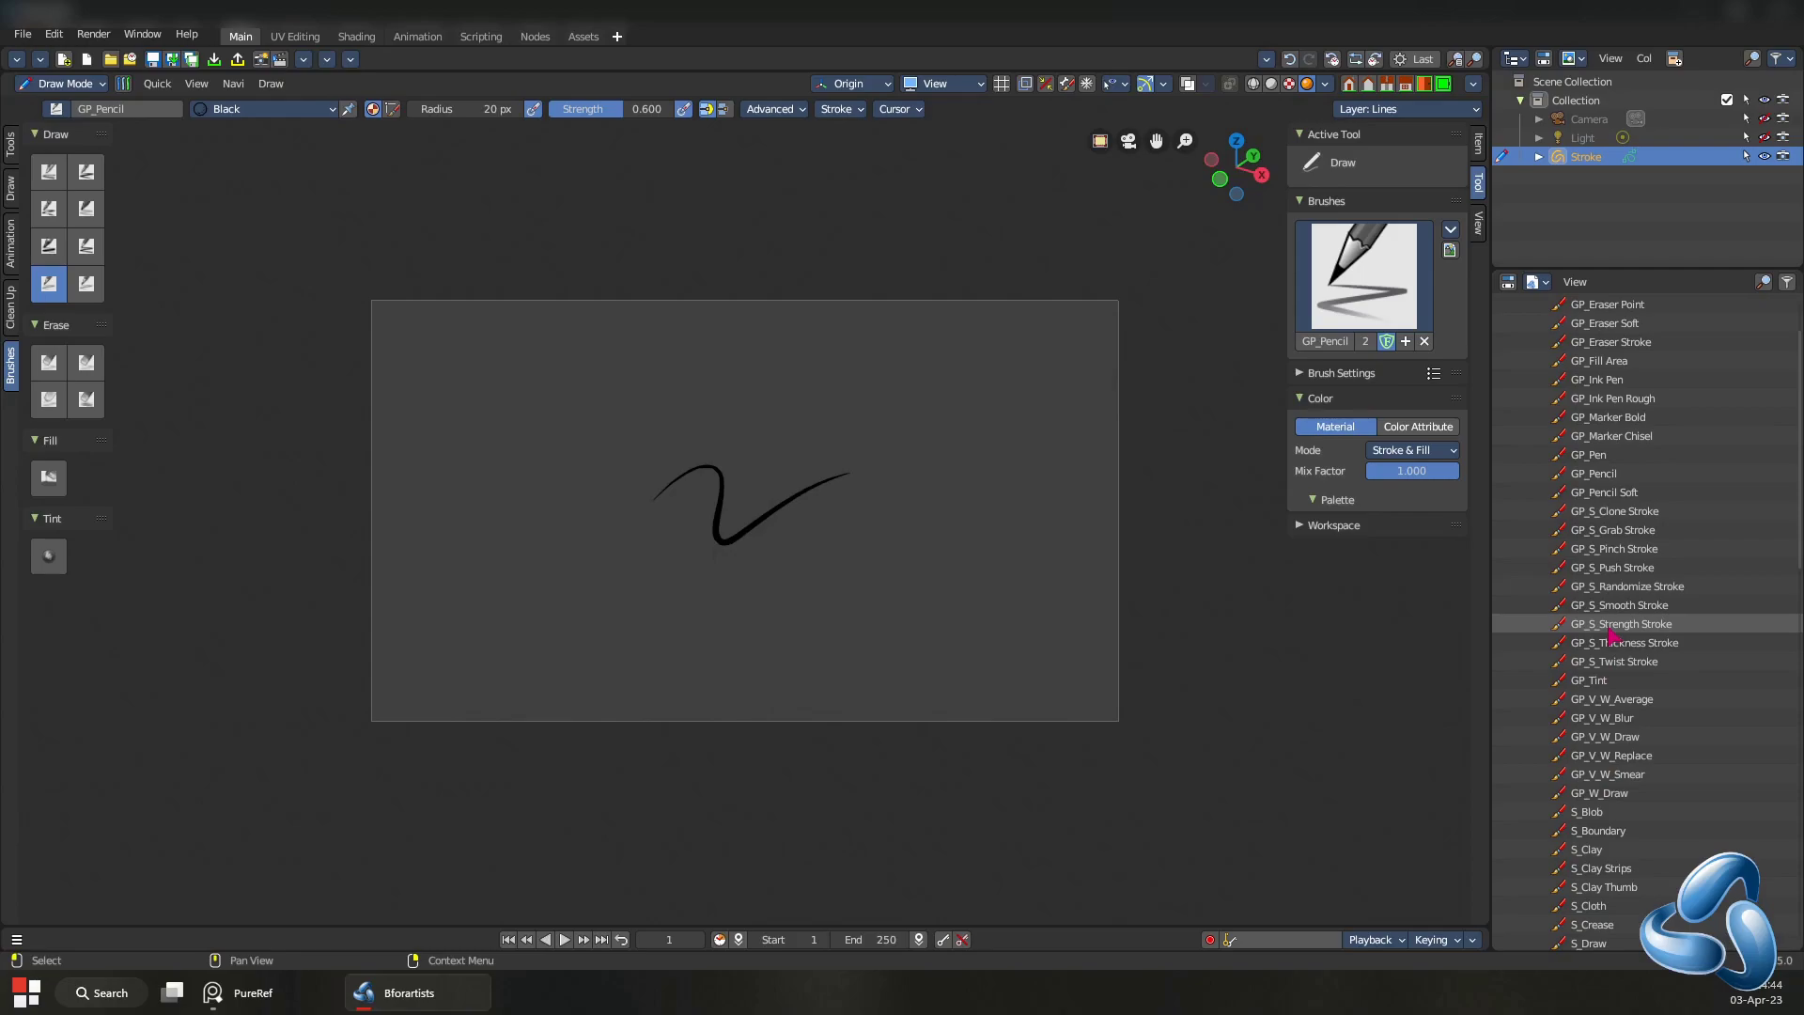
scroll(1612, 644, "up", 2)
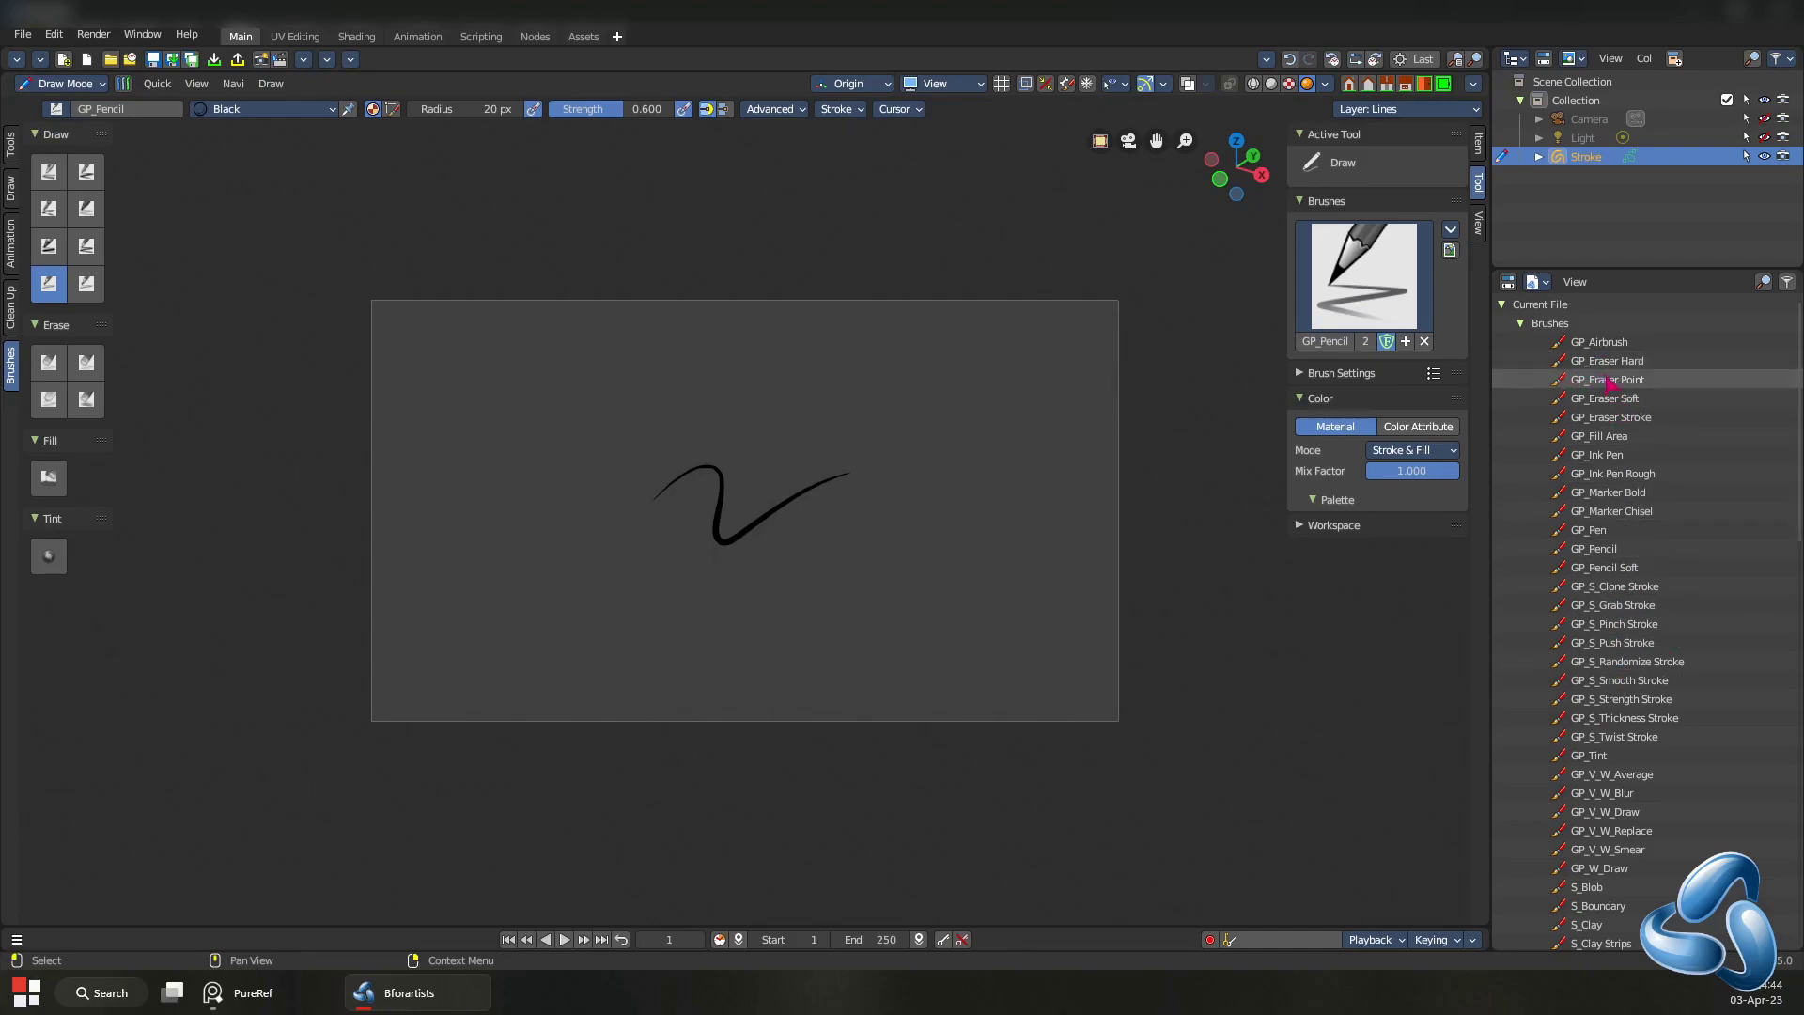
scroll(1611, 414, "down", 3)
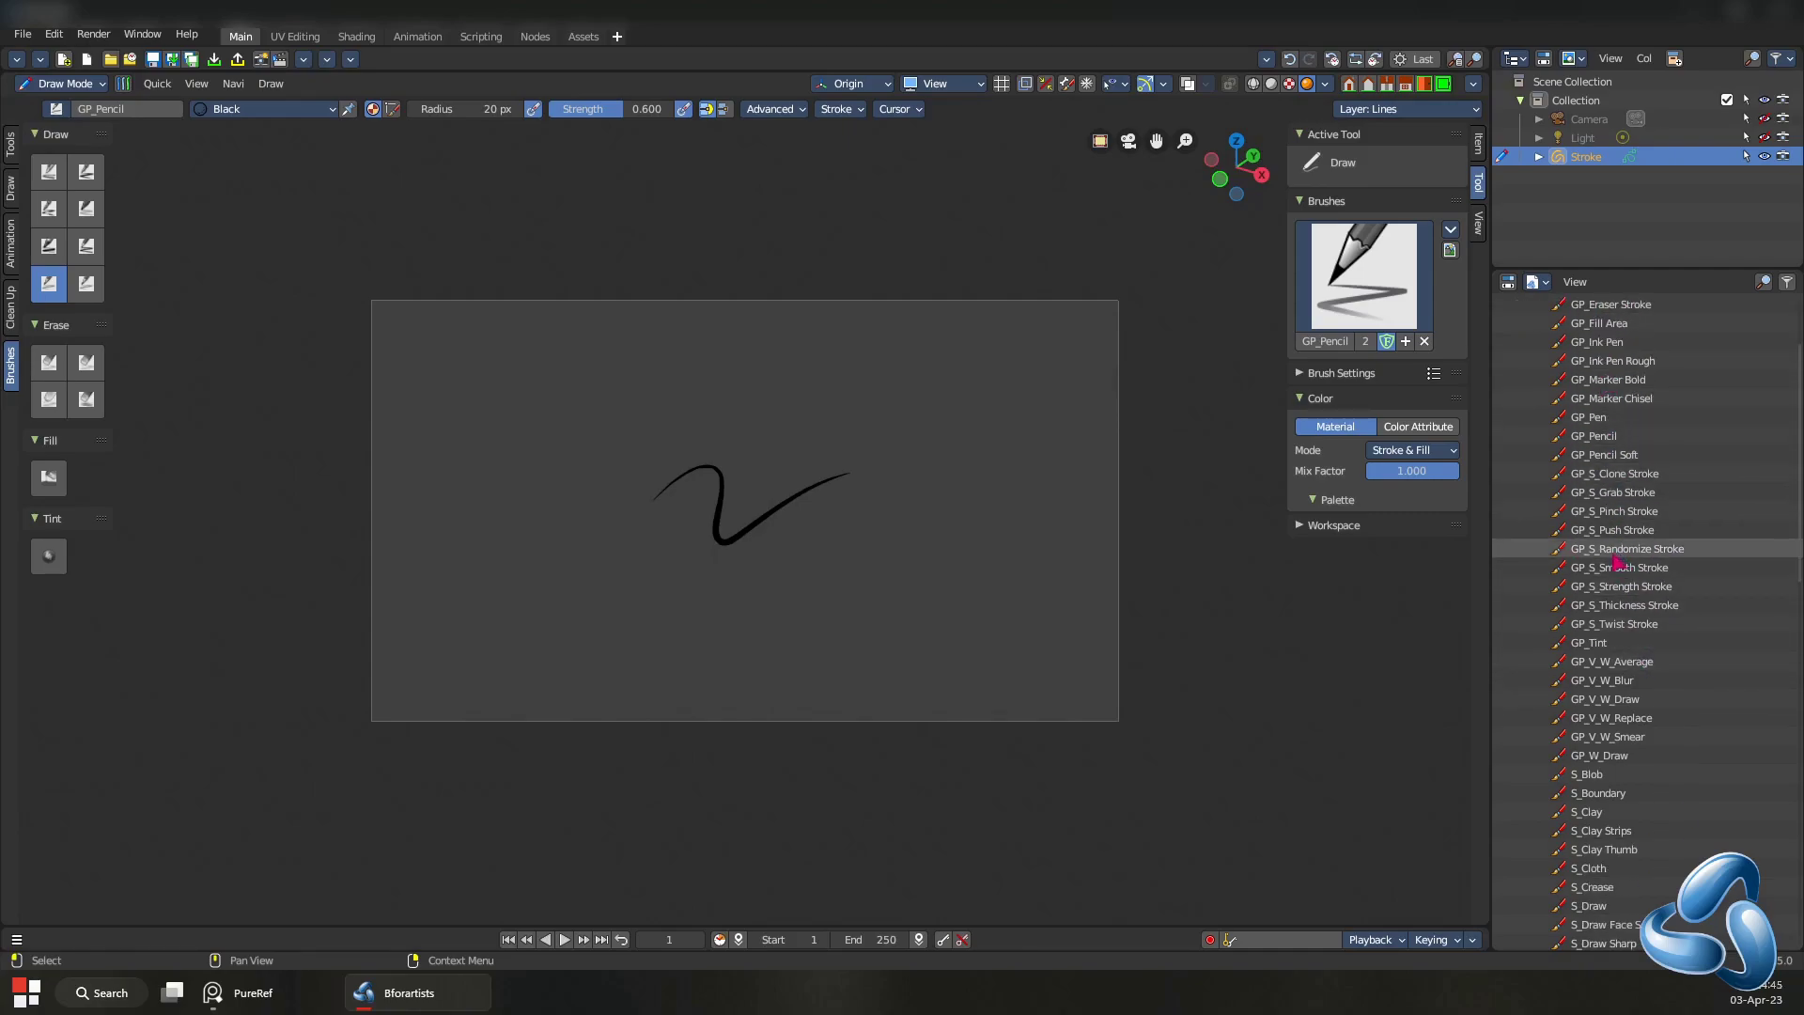
scroll(1612, 561, "down", 3)
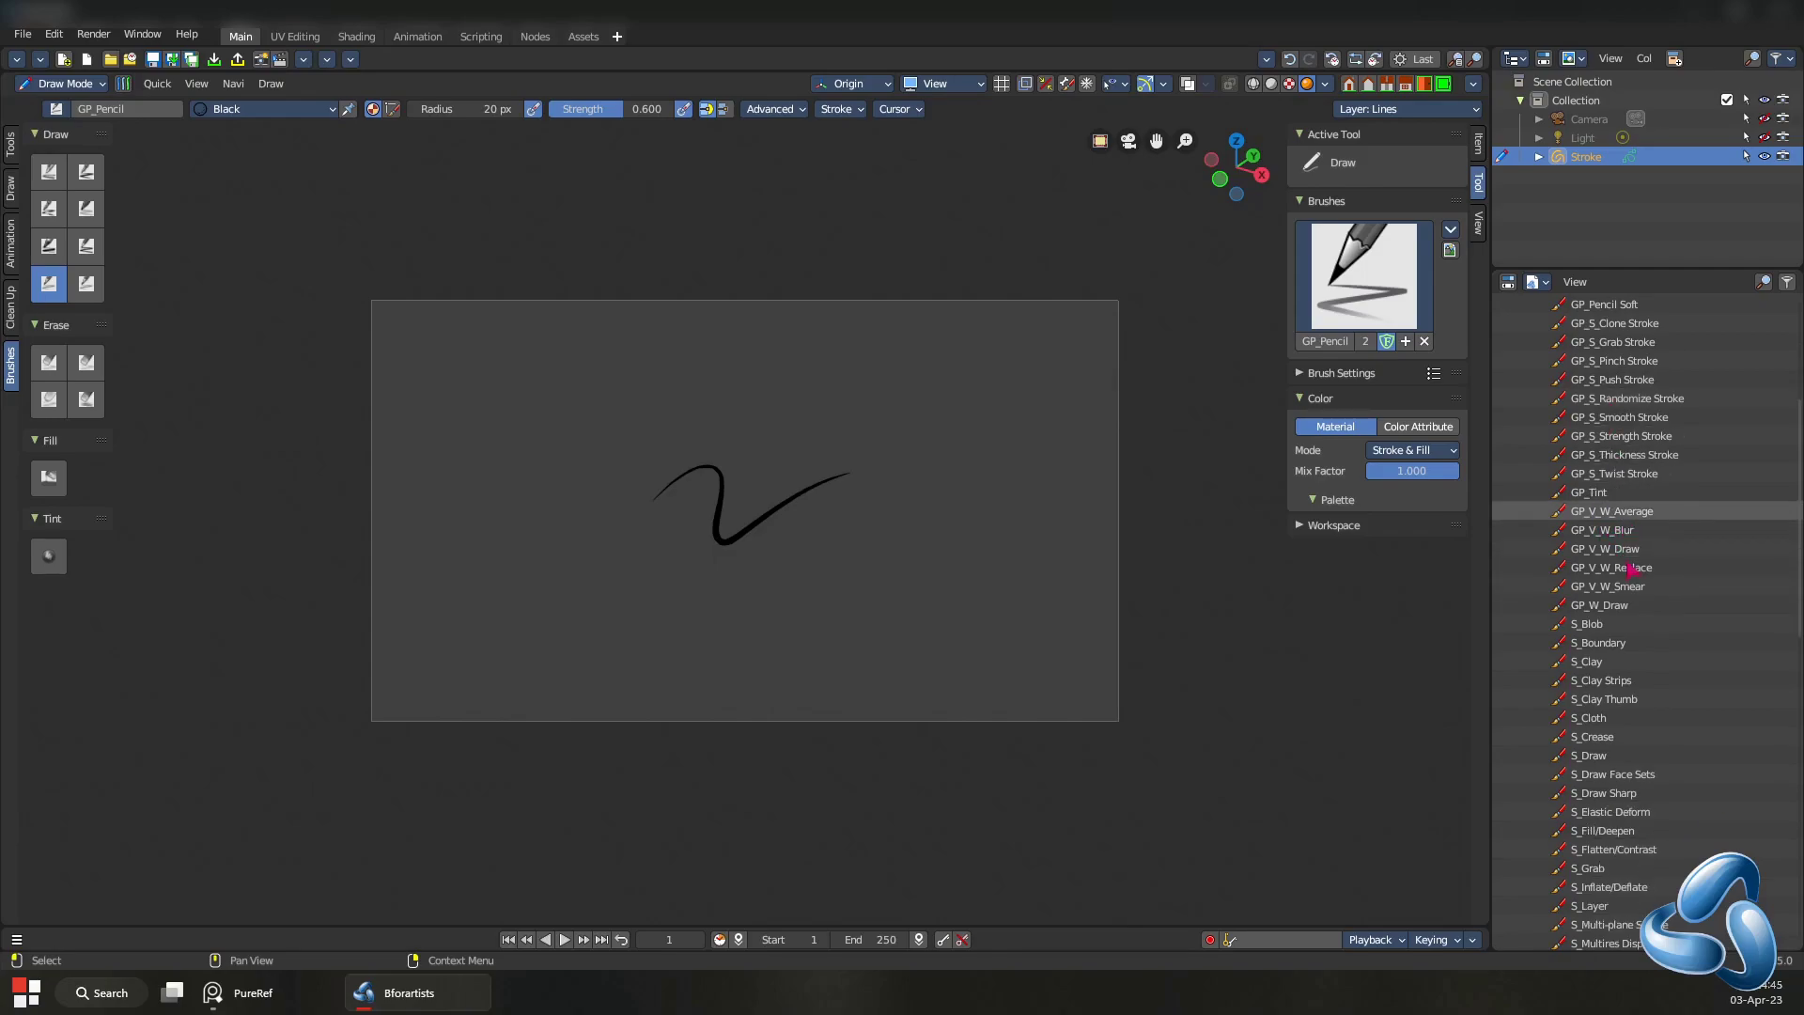
scroll(1628, 559, "down", 9)
scroll(1617, 743, "up", 12)
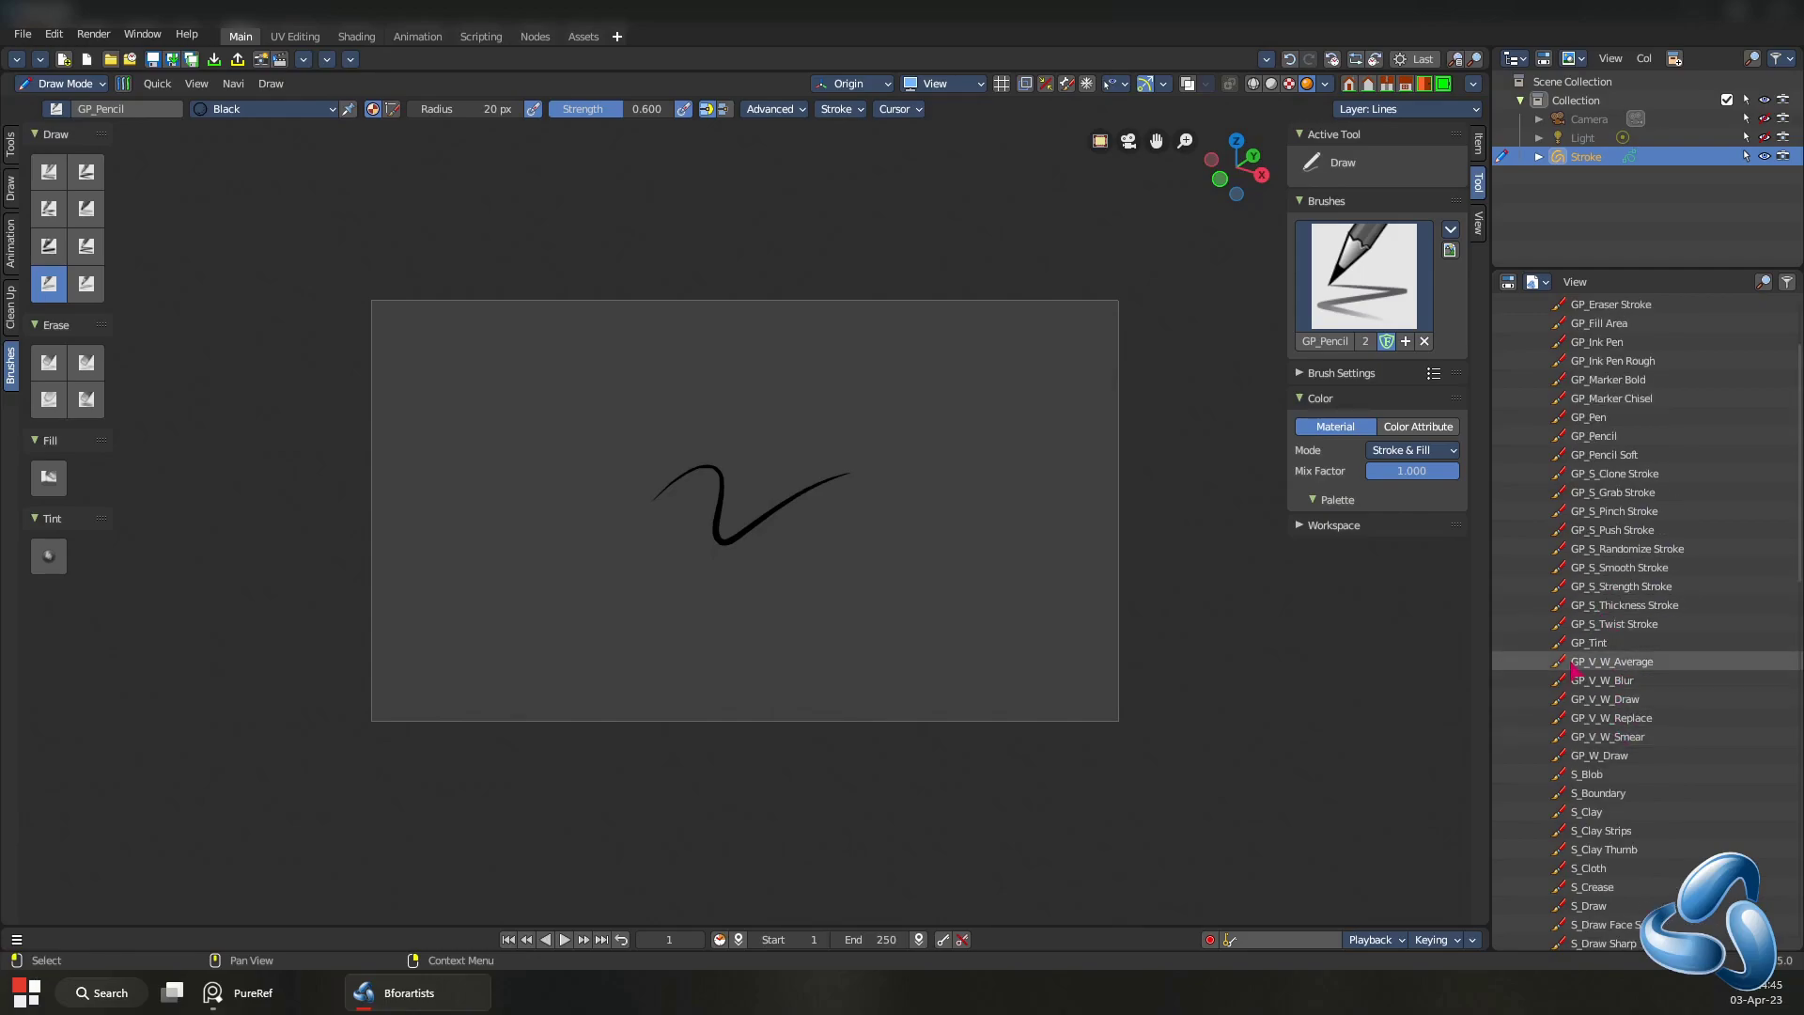
scroll(1619, 686, "down", 14)
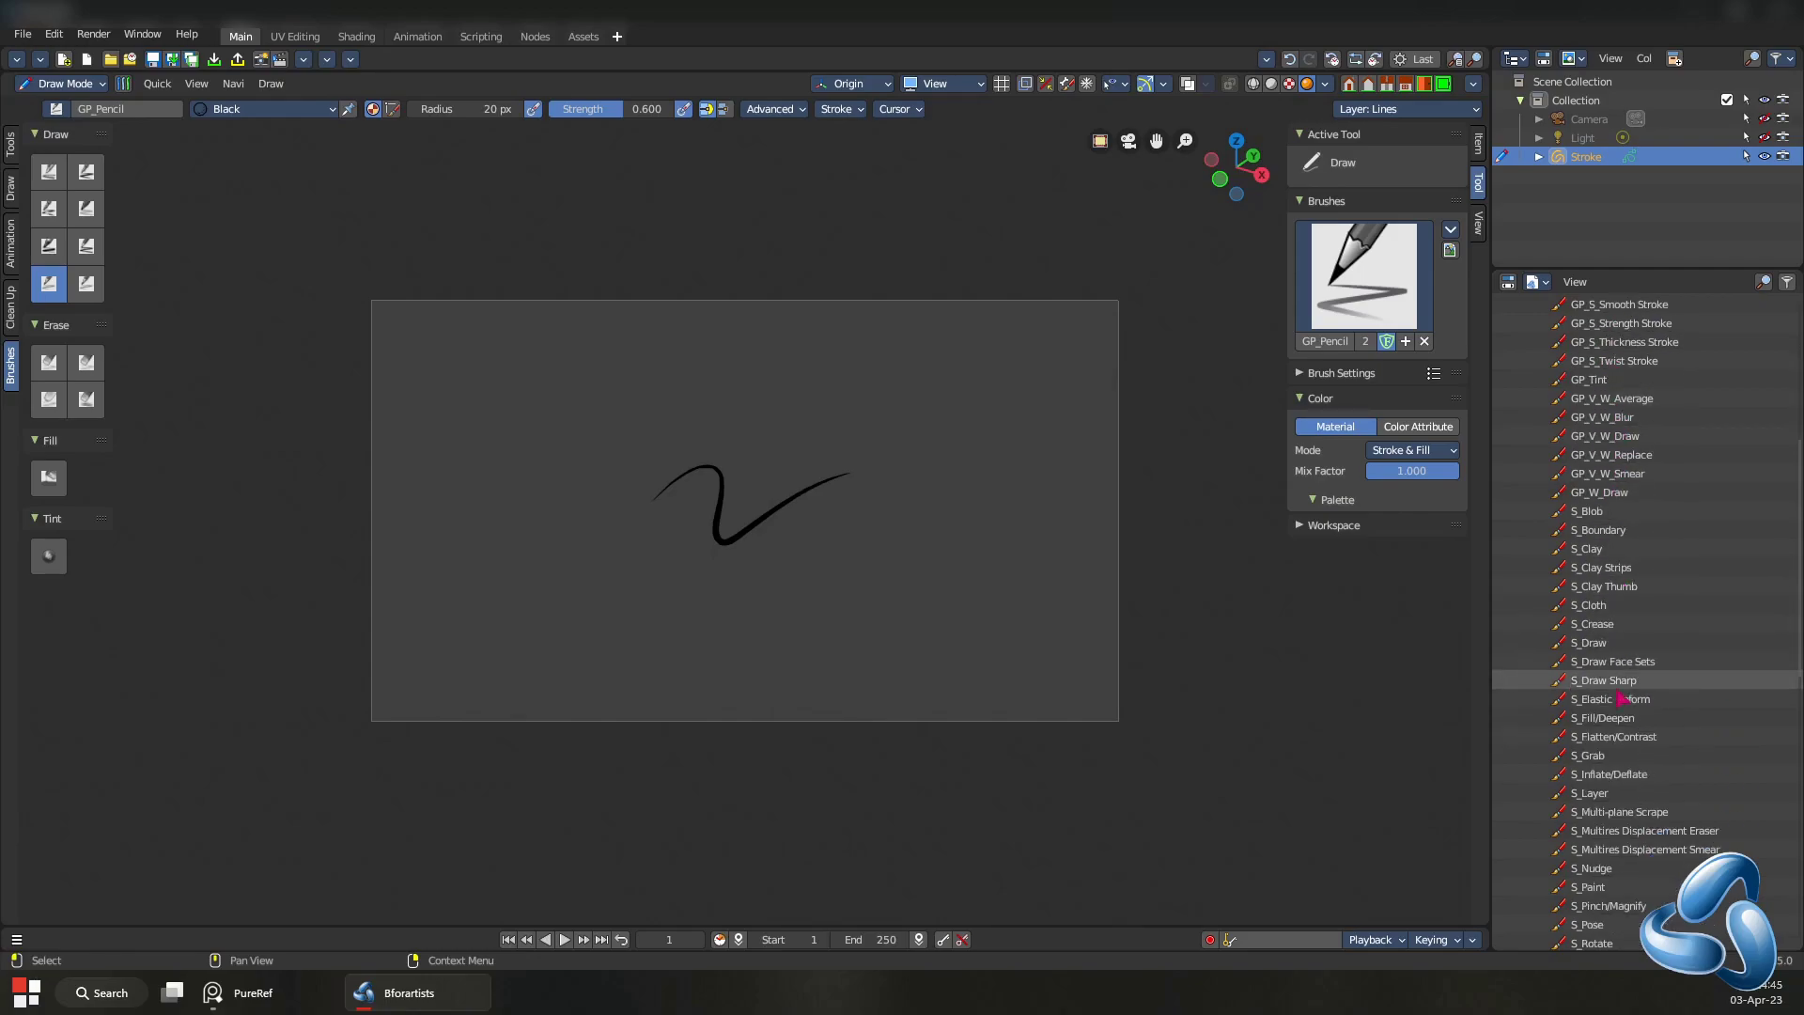
scroll(1620, 697, "down", 5)
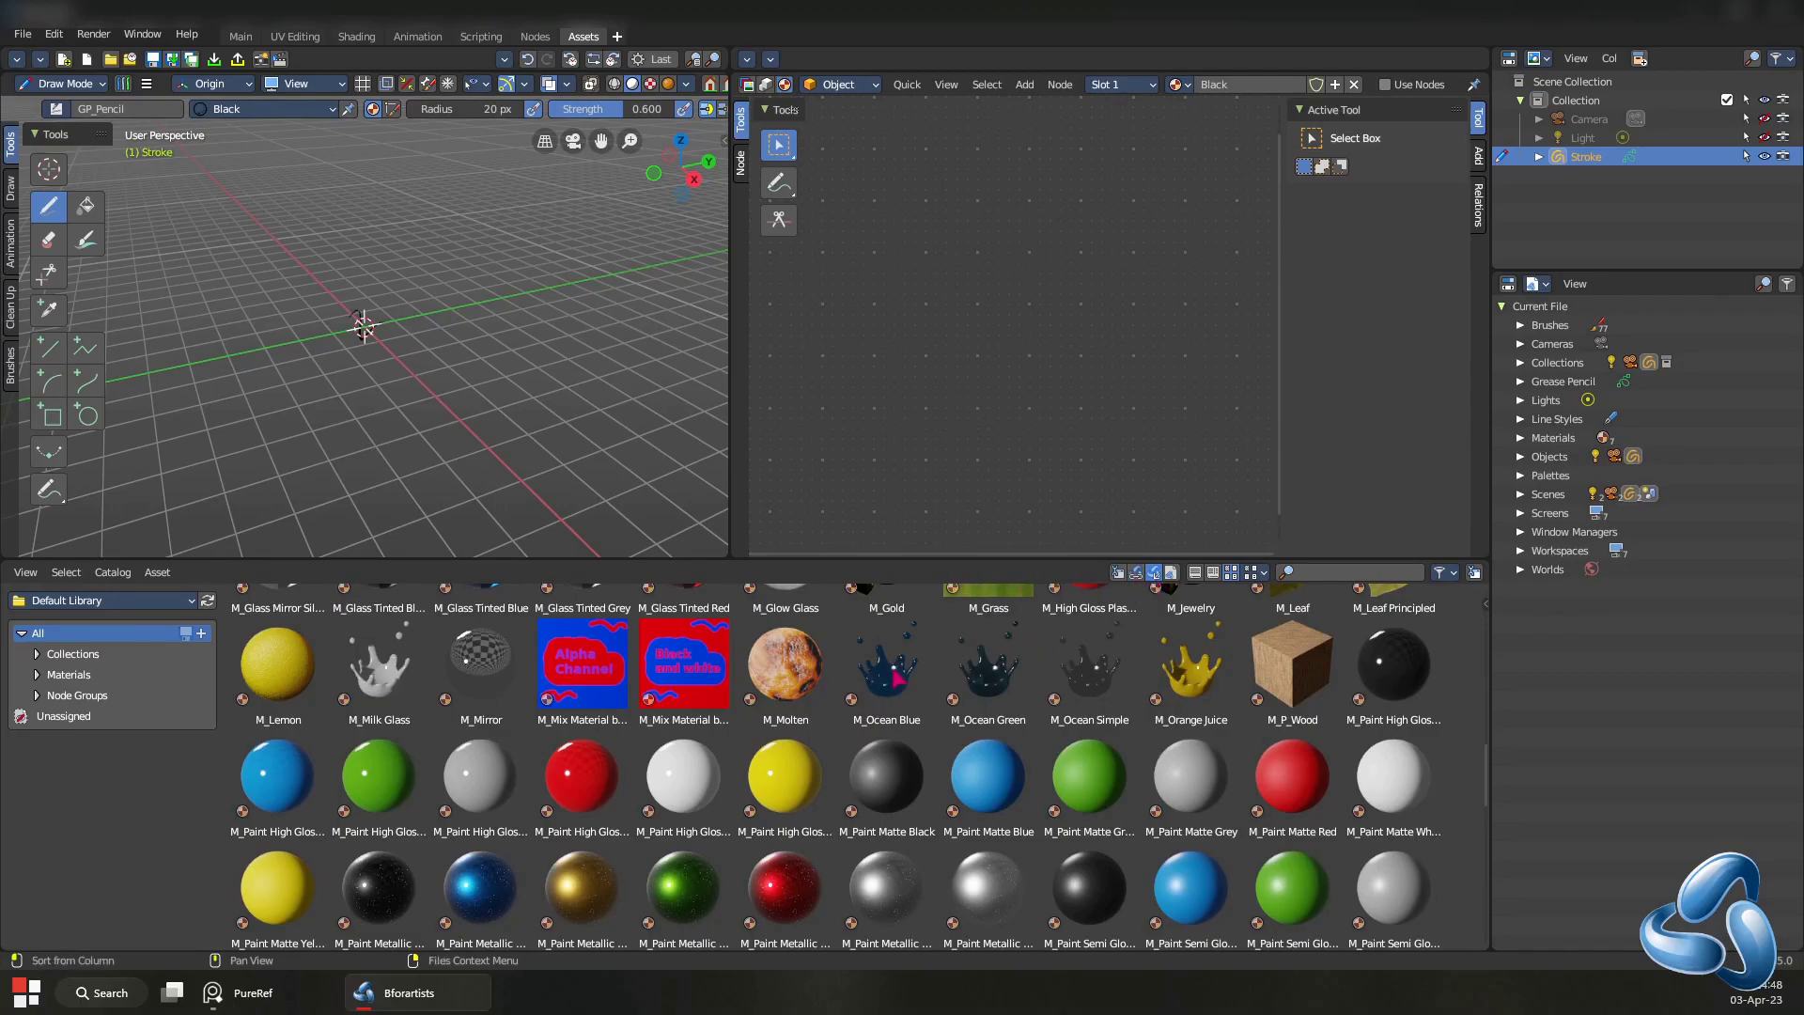
- Open Preferences > File Paths through the asset browser's Asset > Catalog > Asset Library Paths
scroll(919, 706, "up", 5)
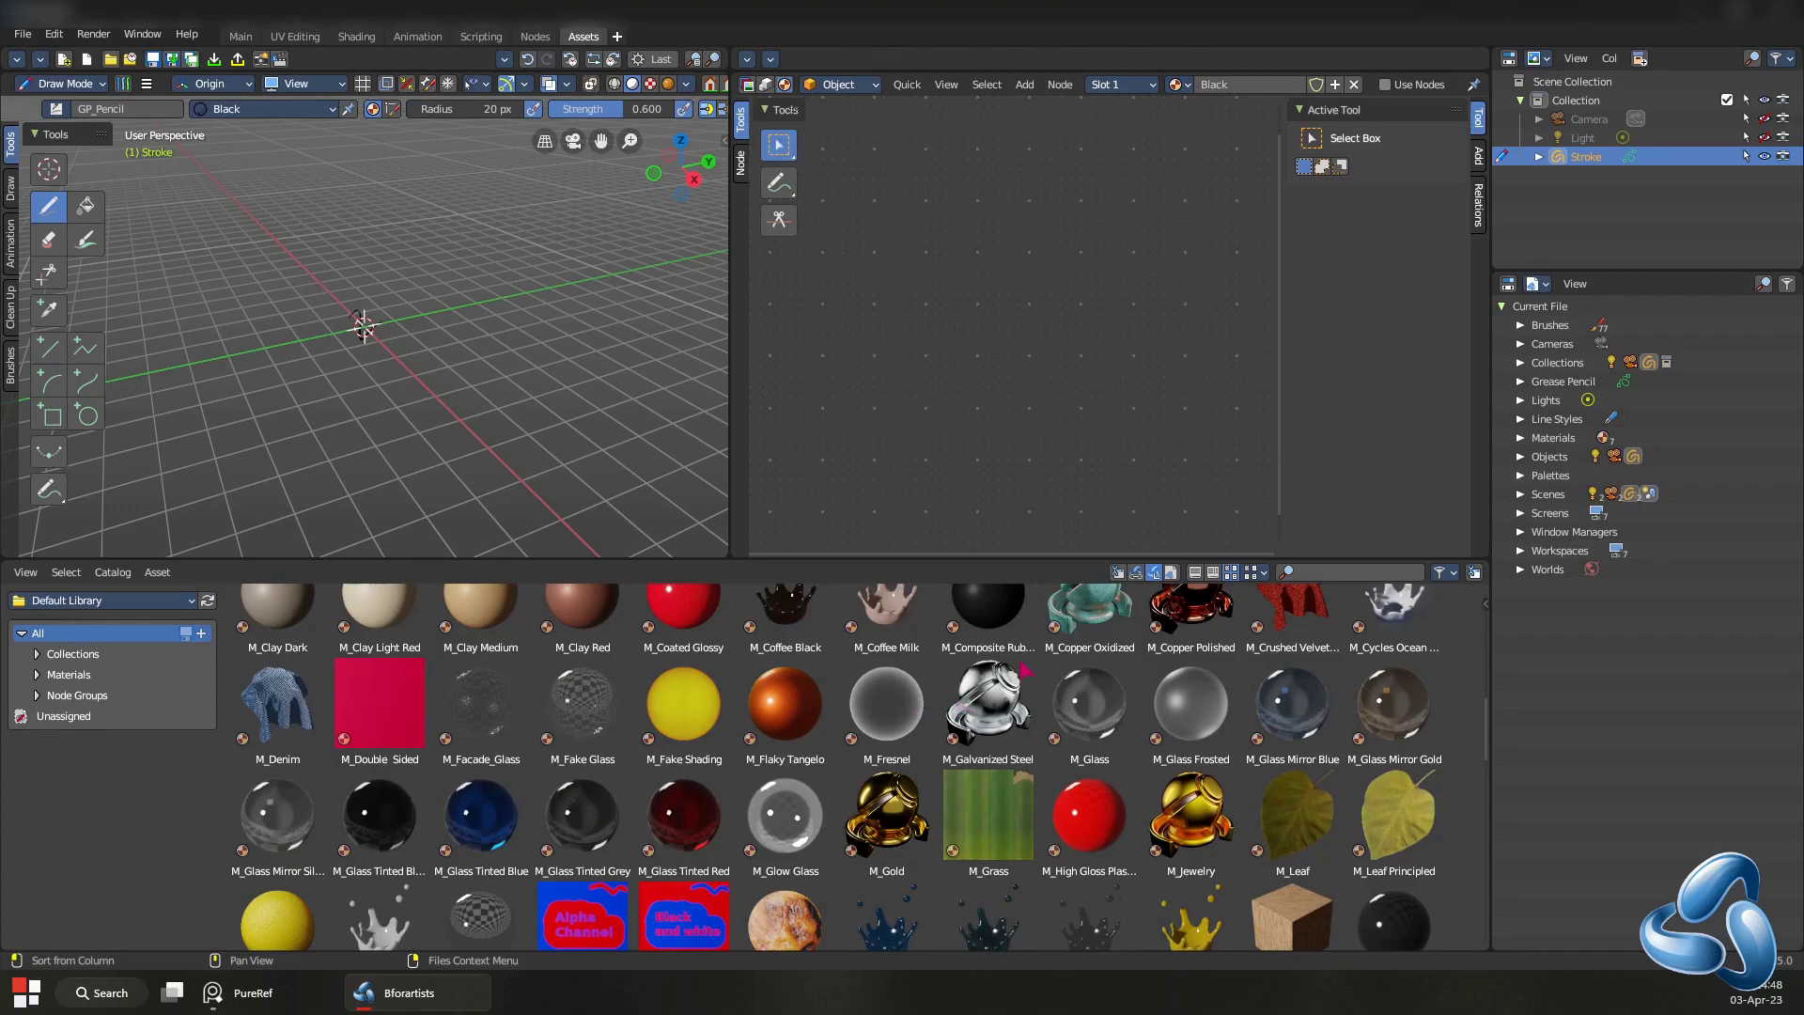
left_click(157, 572)
mouse_move(113, 572)
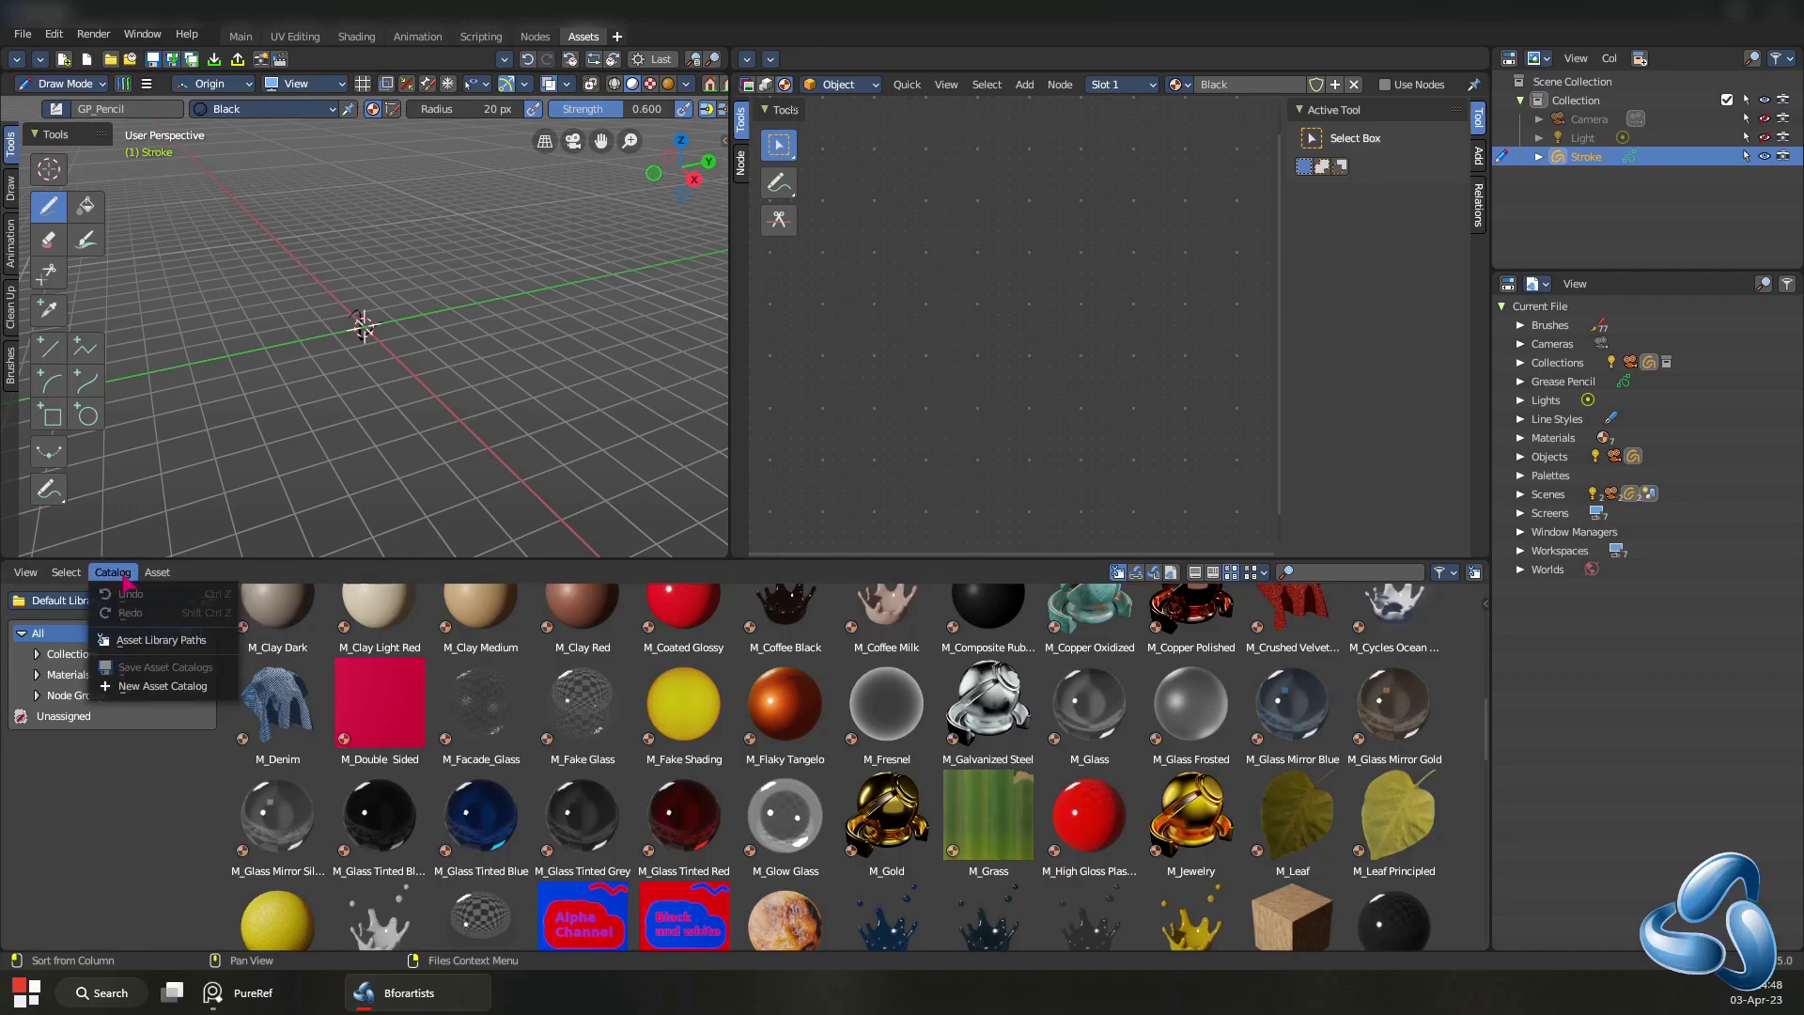
left_click(148, 645)
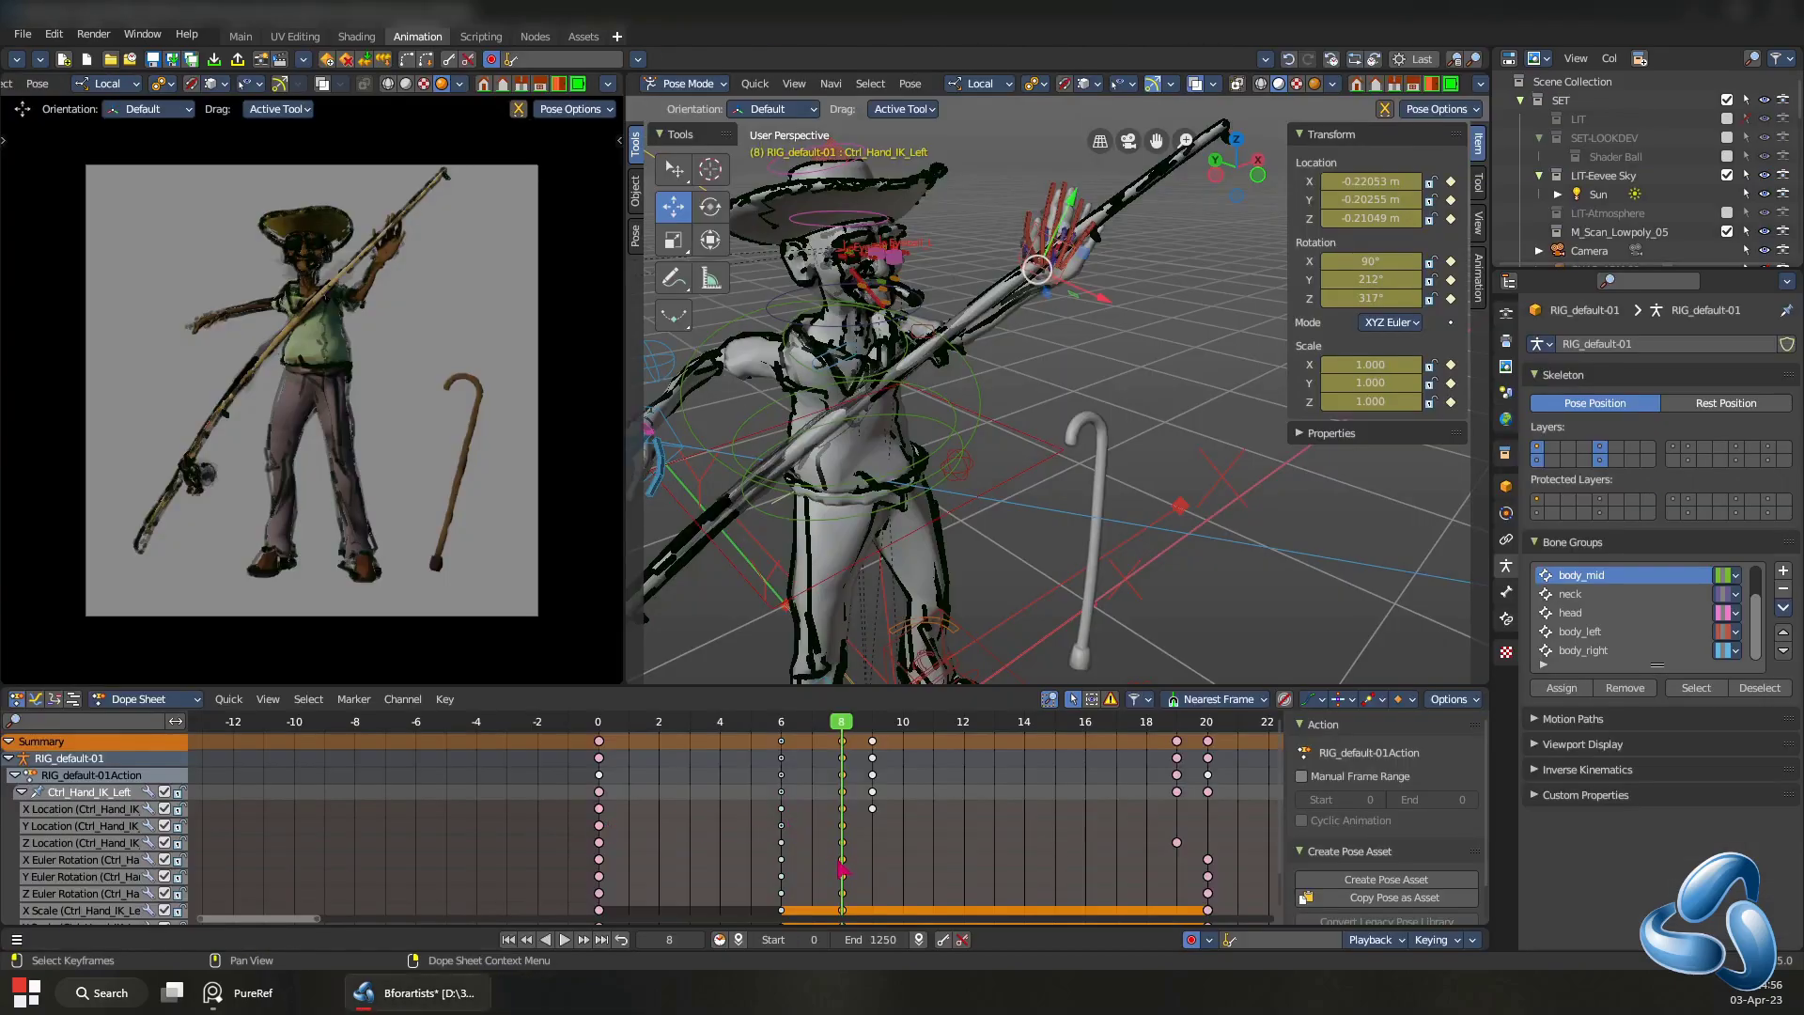
- Set the fisherman animation's playback range to frames 3–15 and review the Playback options
left_click_drag(843, 869, 709, 874)
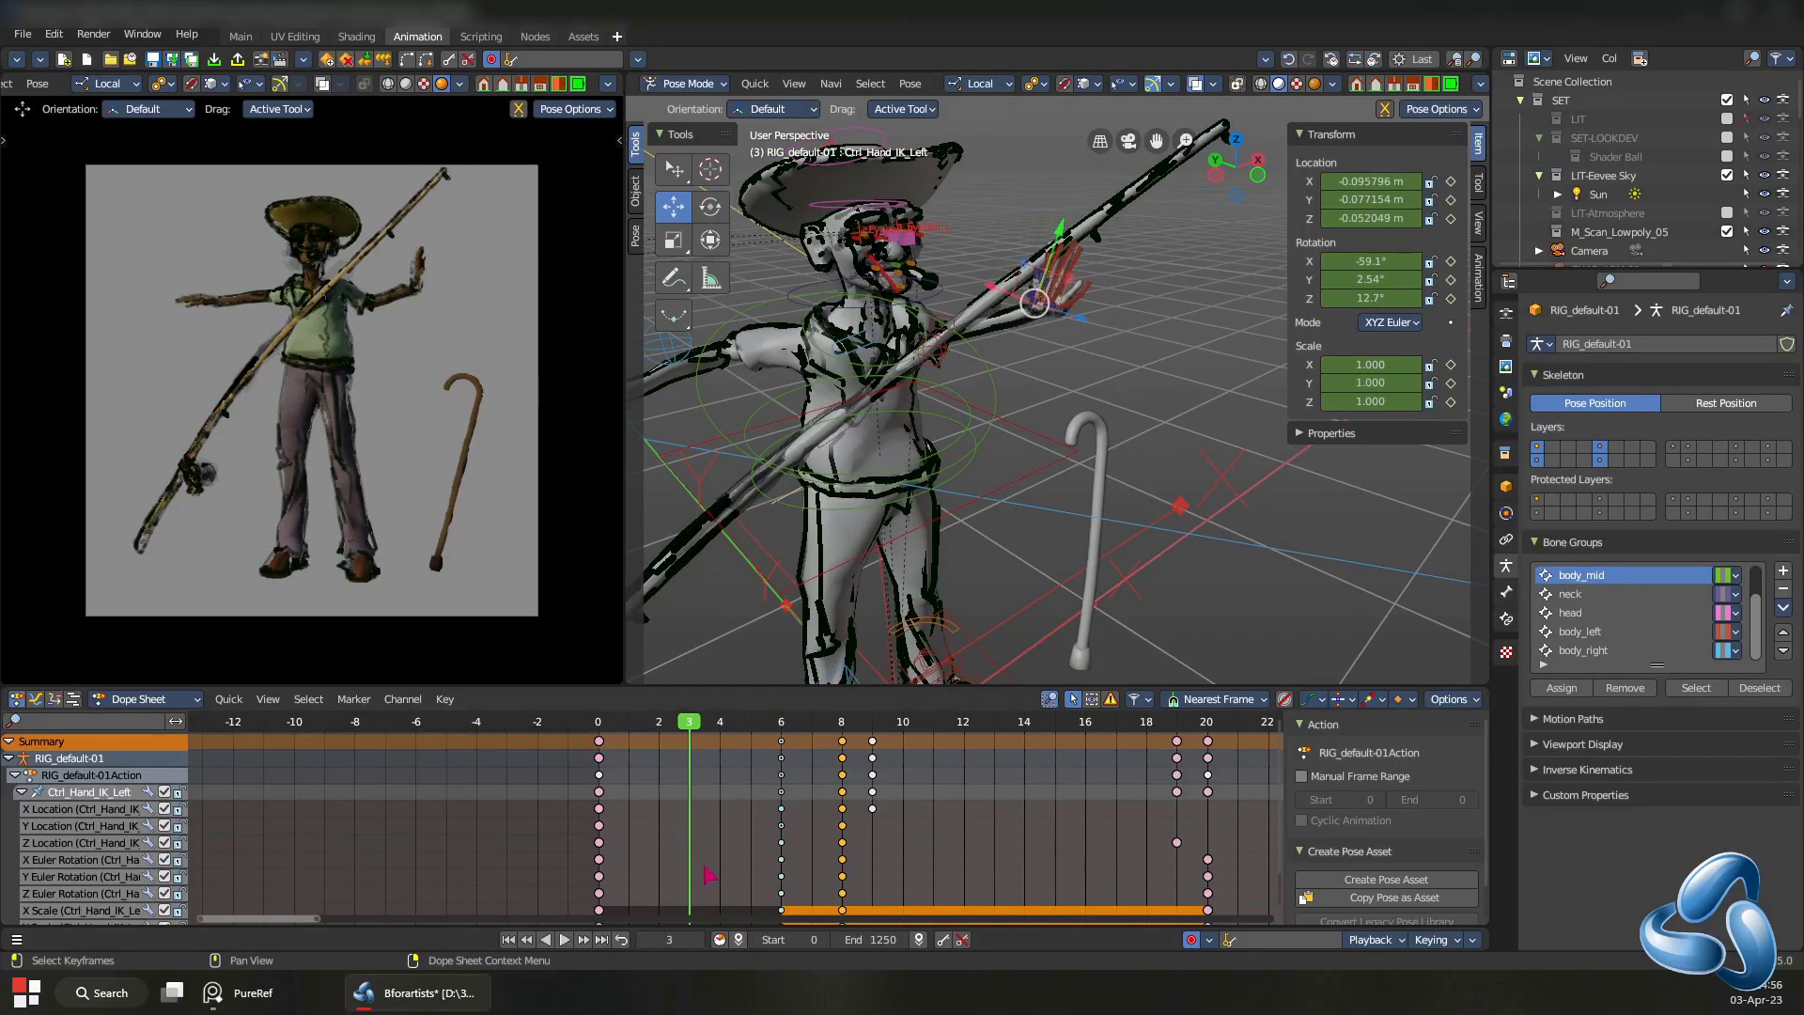
key("ctrl+Home")
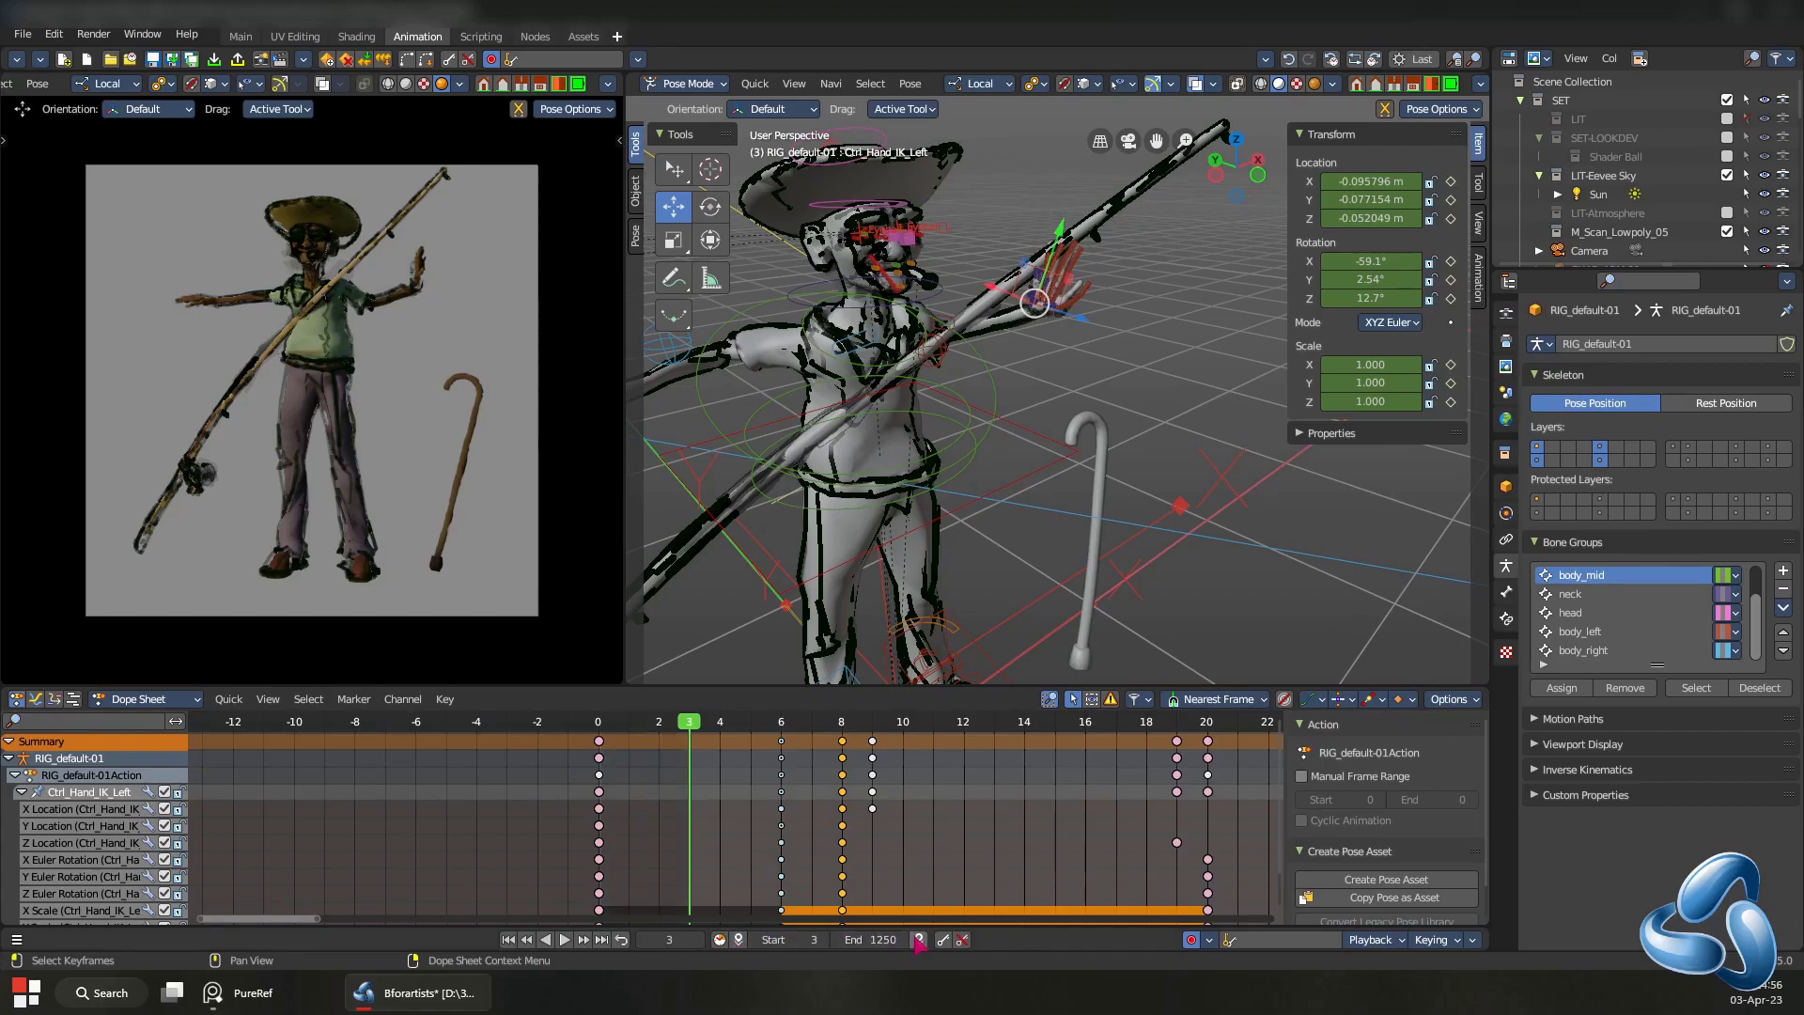
key("space")
key("ctrl+End")
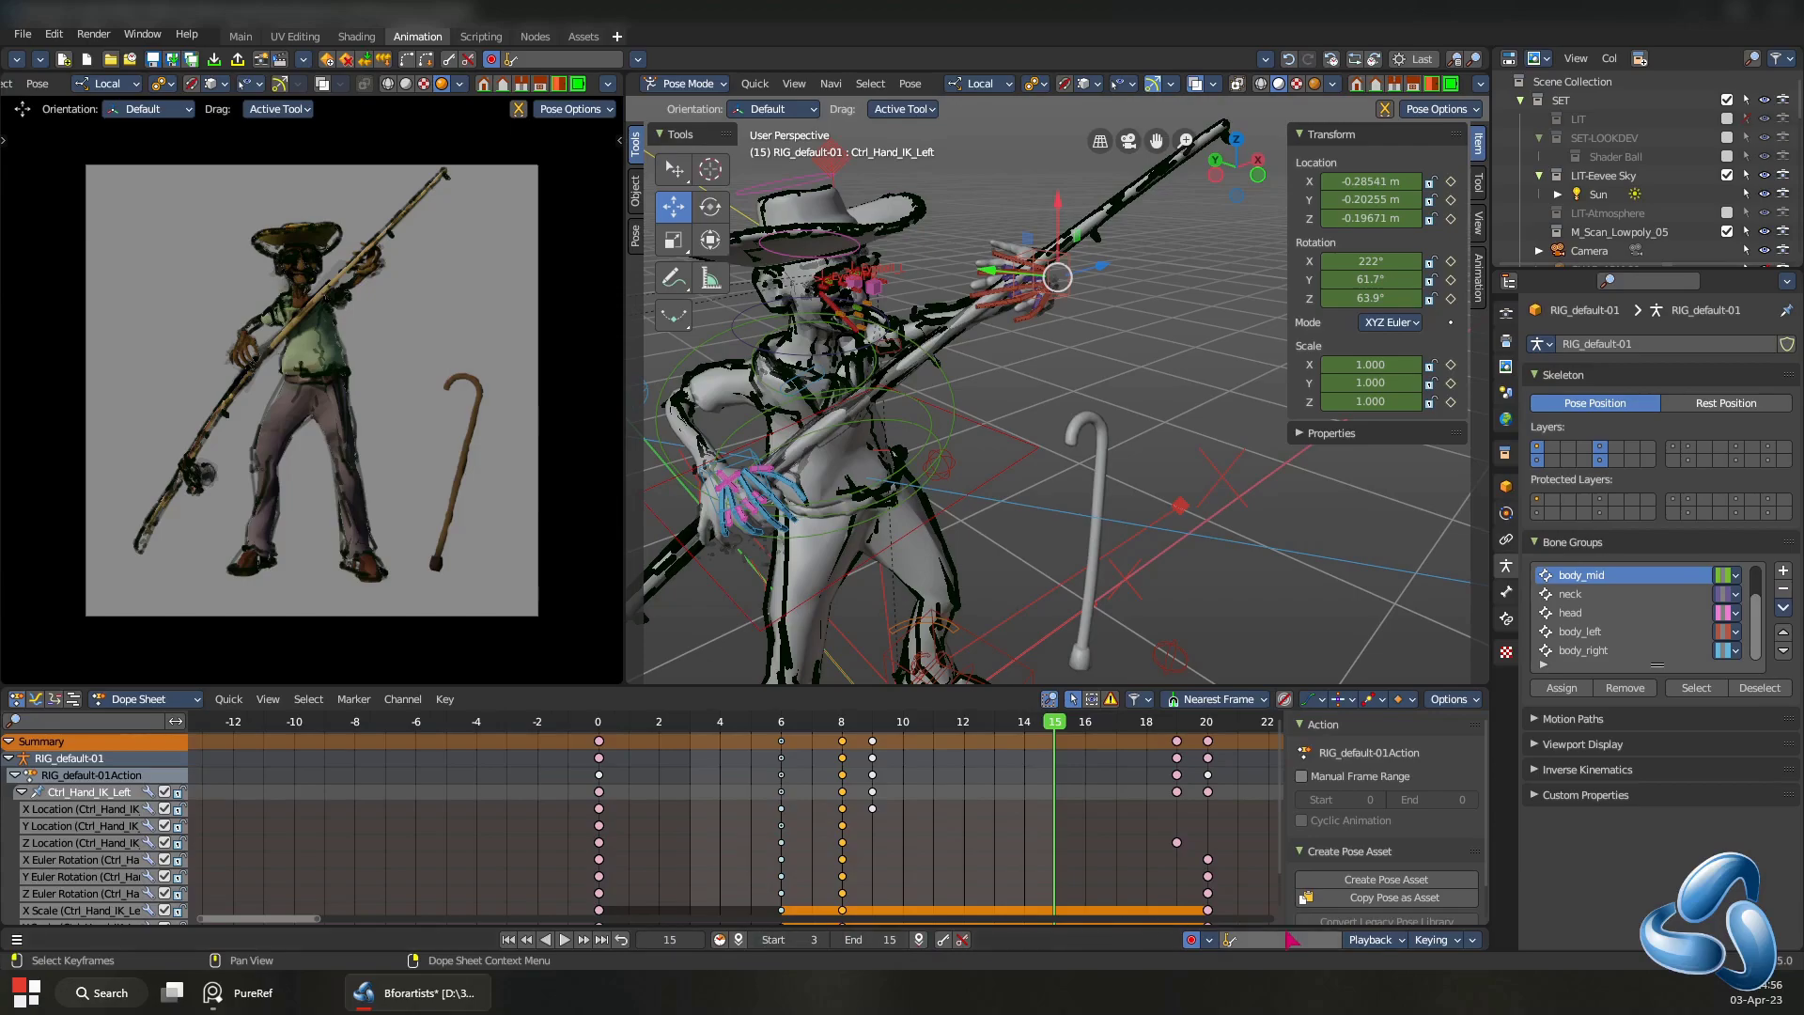
left_click(1374, 940)
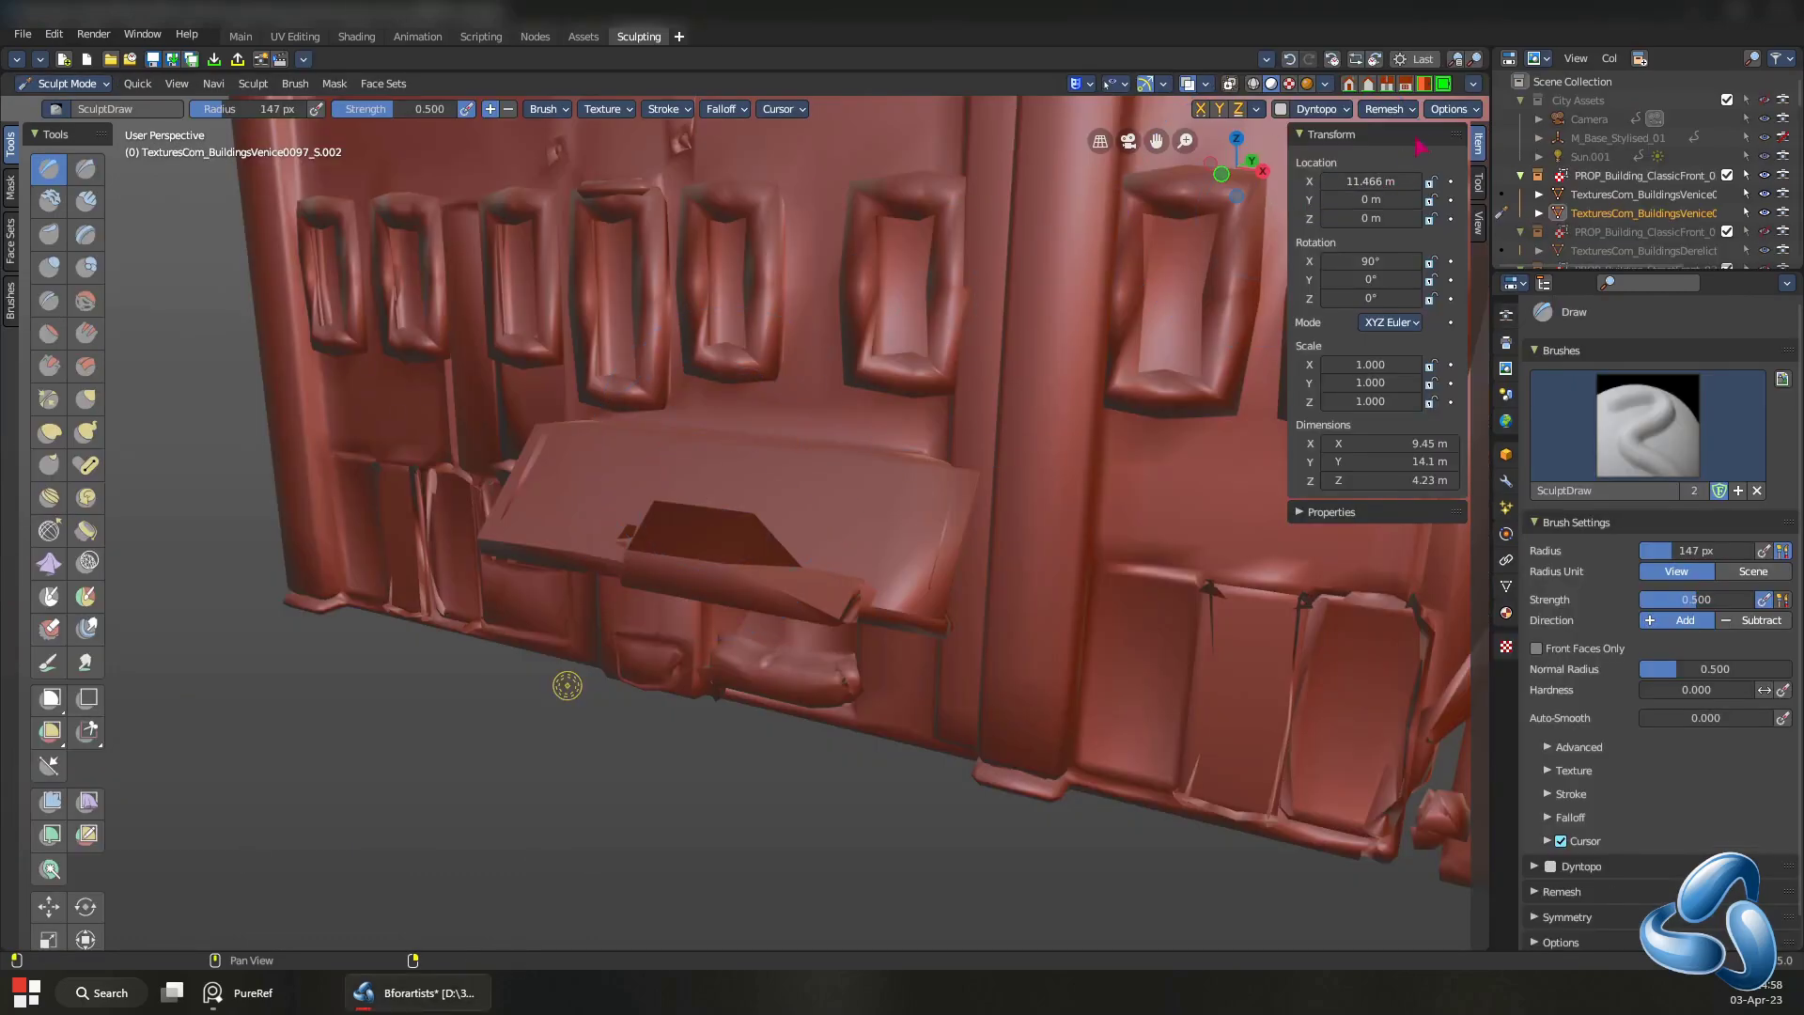
- Inspect the building sculpt's Options, Remesh and voxel remesh settings
left_click(1442, 110)
left_click(1315, 109)
left_click(1390, 110)
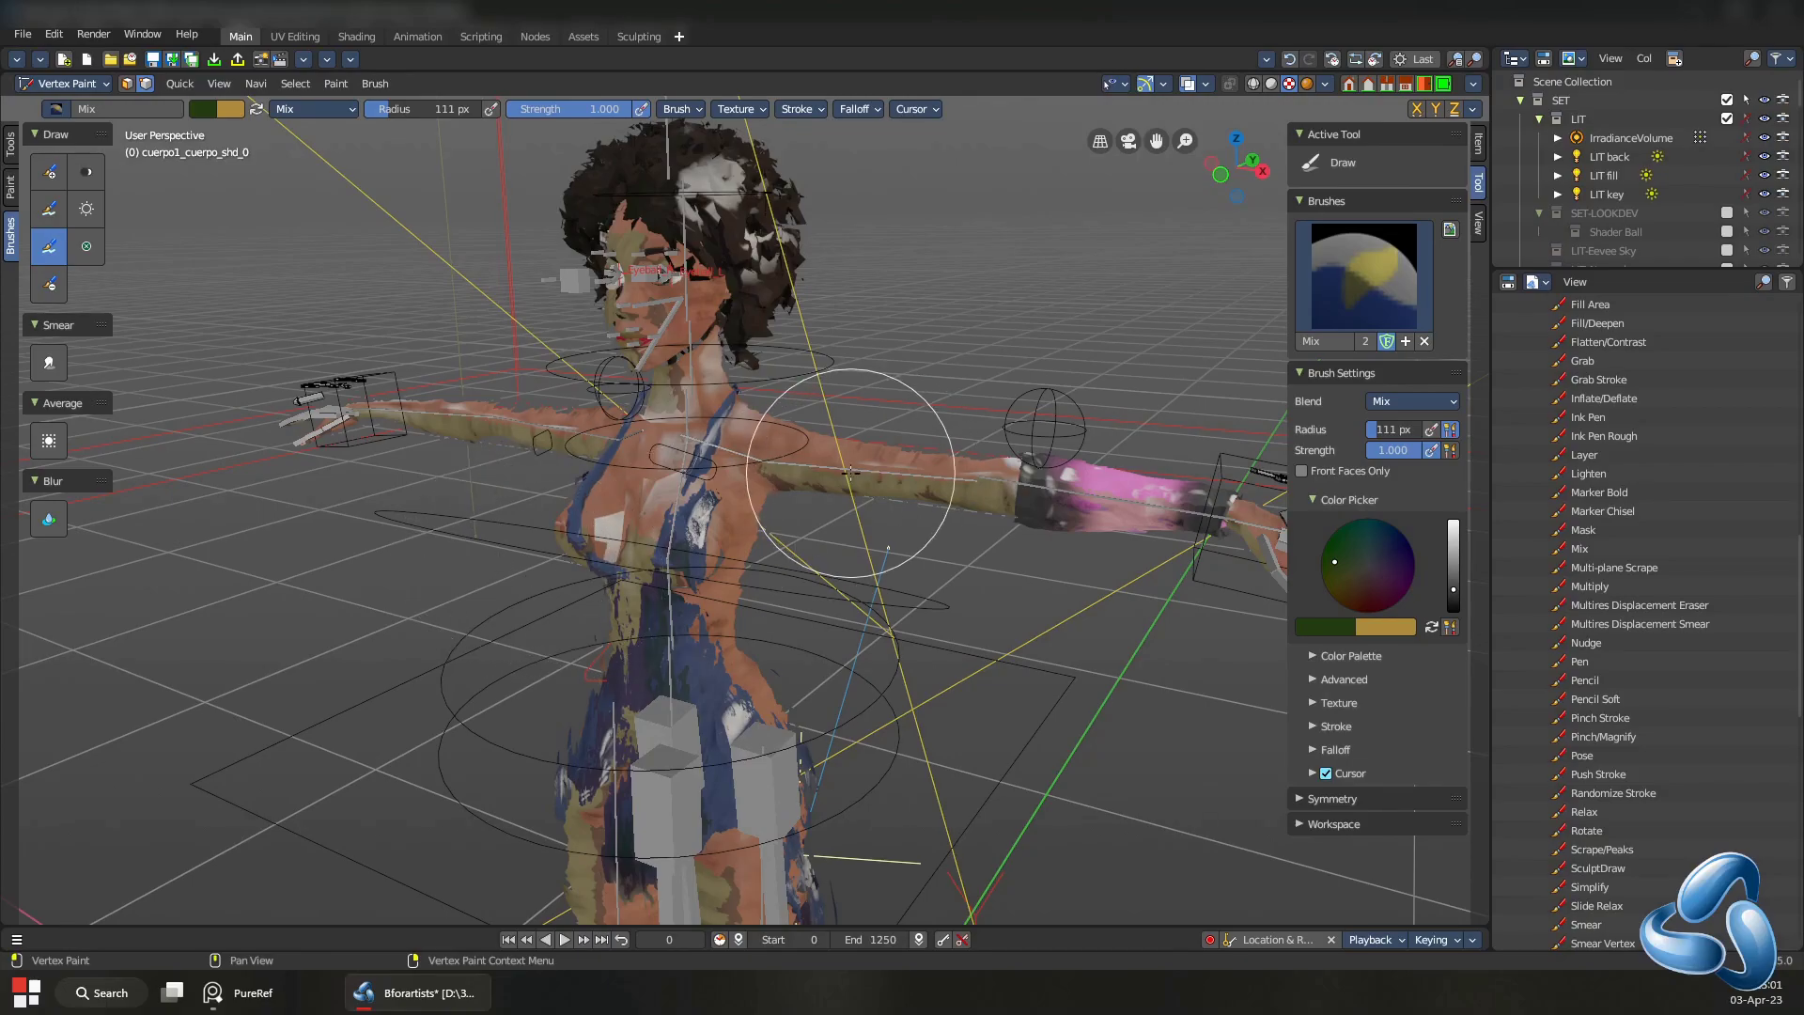
- Circle-select the arm's shoulder-end vertices, then use Select Linked to select the whole connected mesh
key("c")
left_click_drag(874, 458, 775, 460)
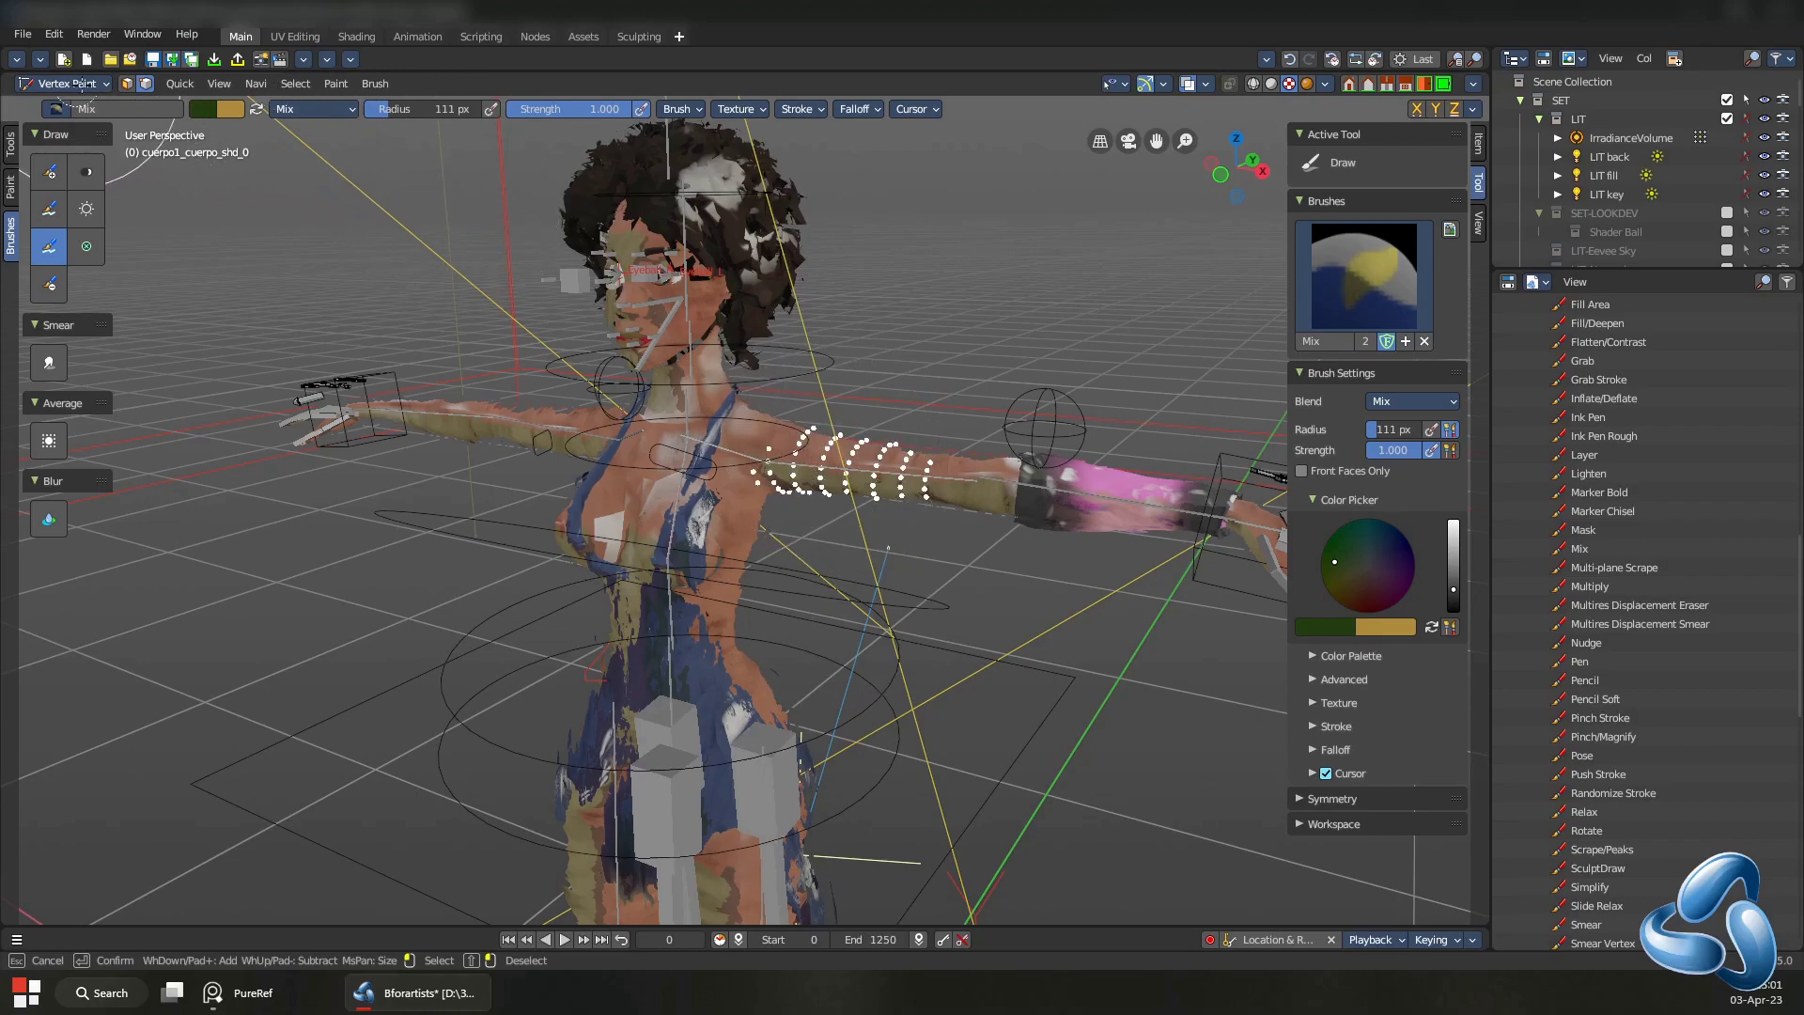
key("Escape")
left_click(260, 87)
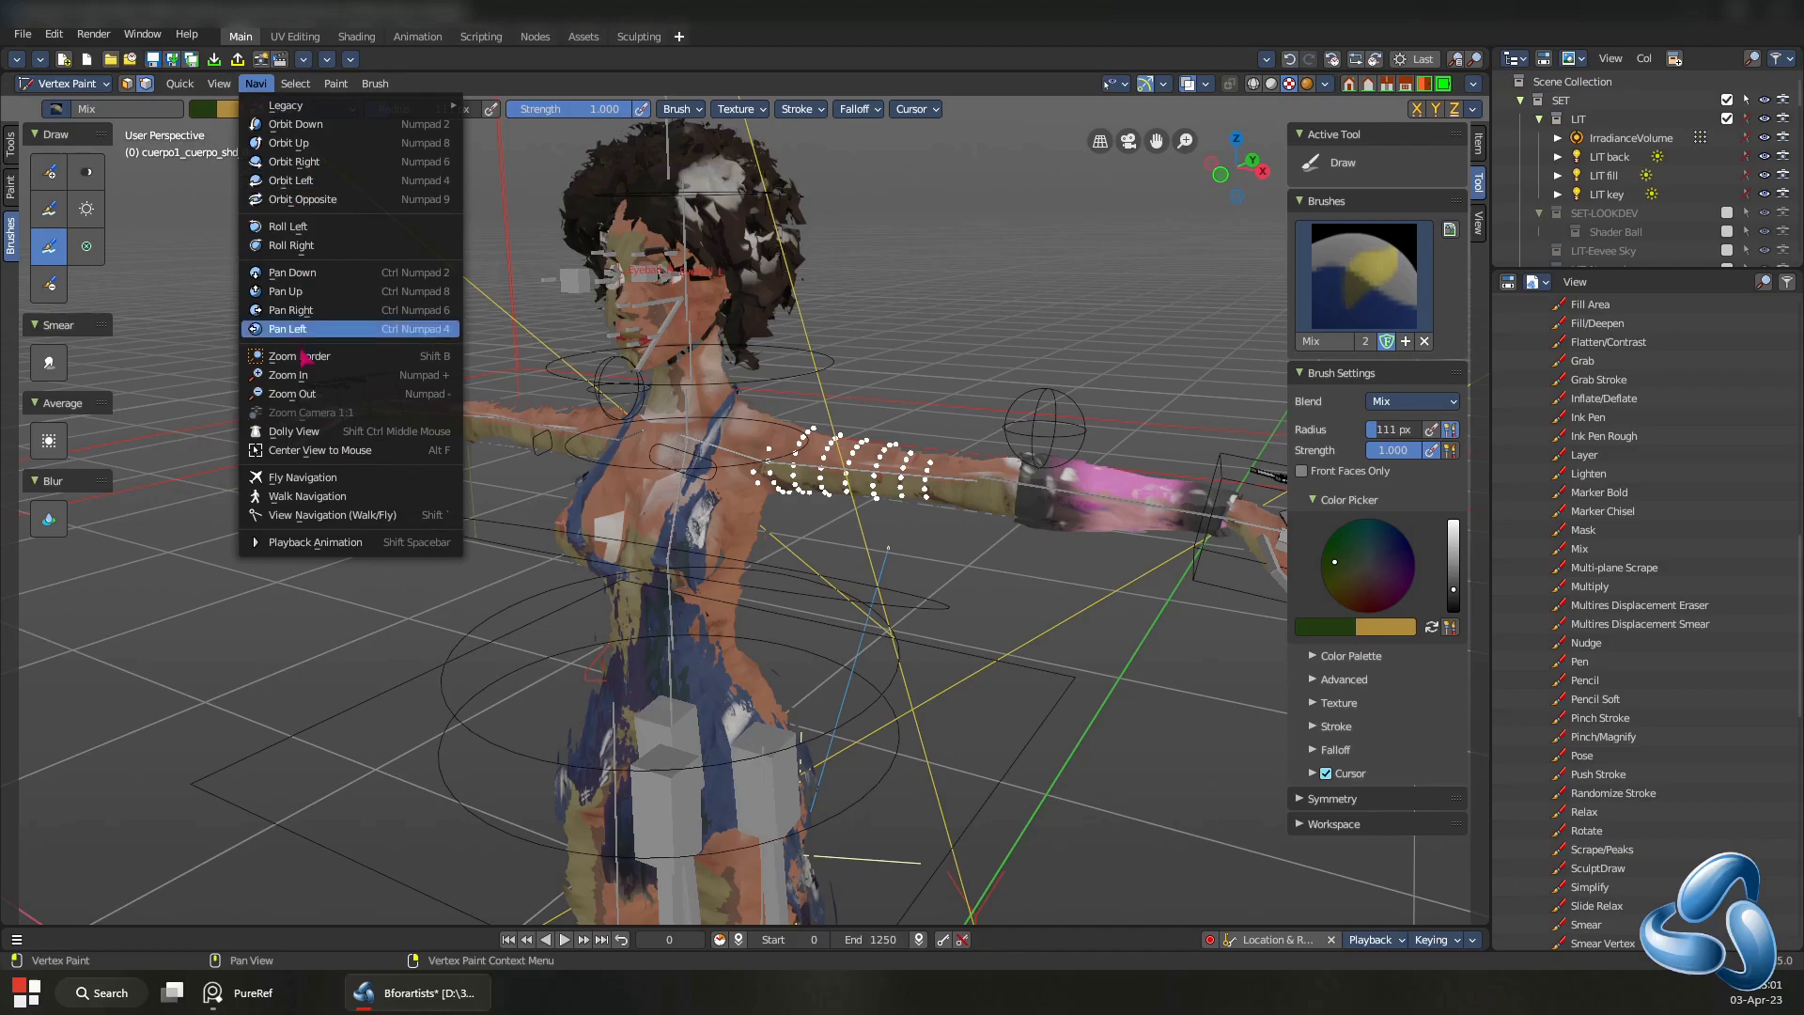
mouse_move(307, 84)
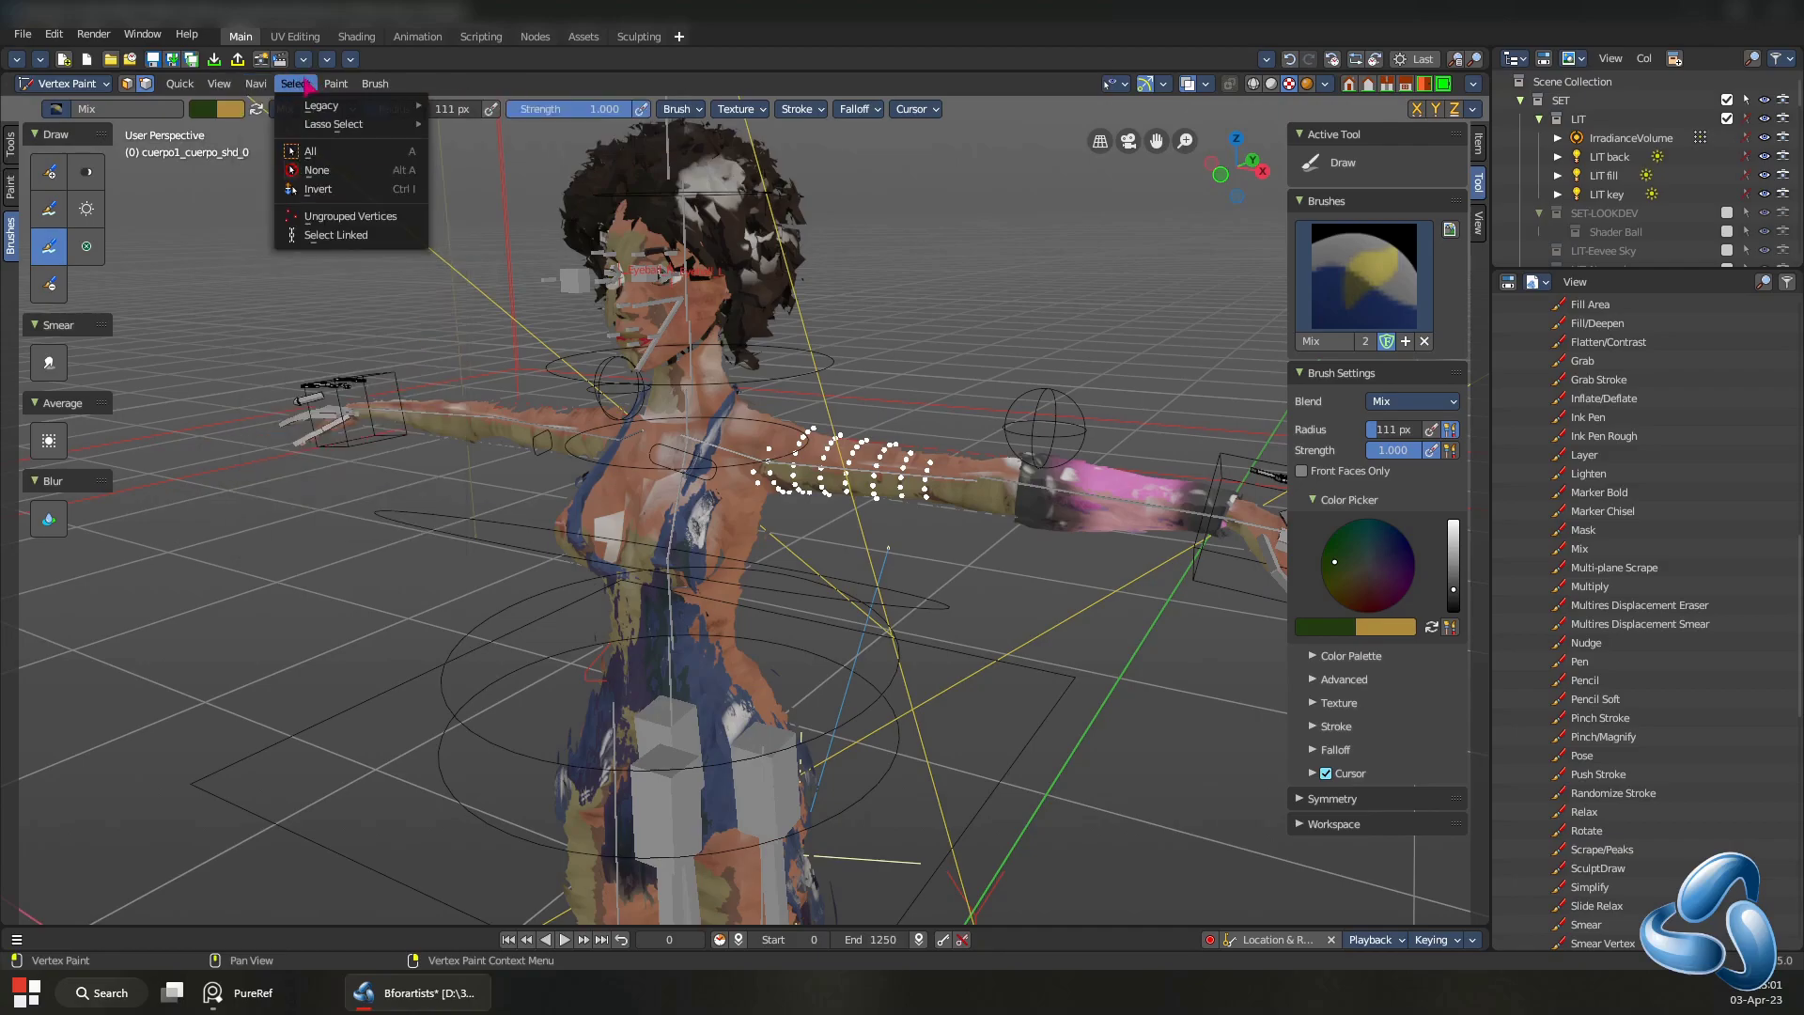
left_click(357, 231)
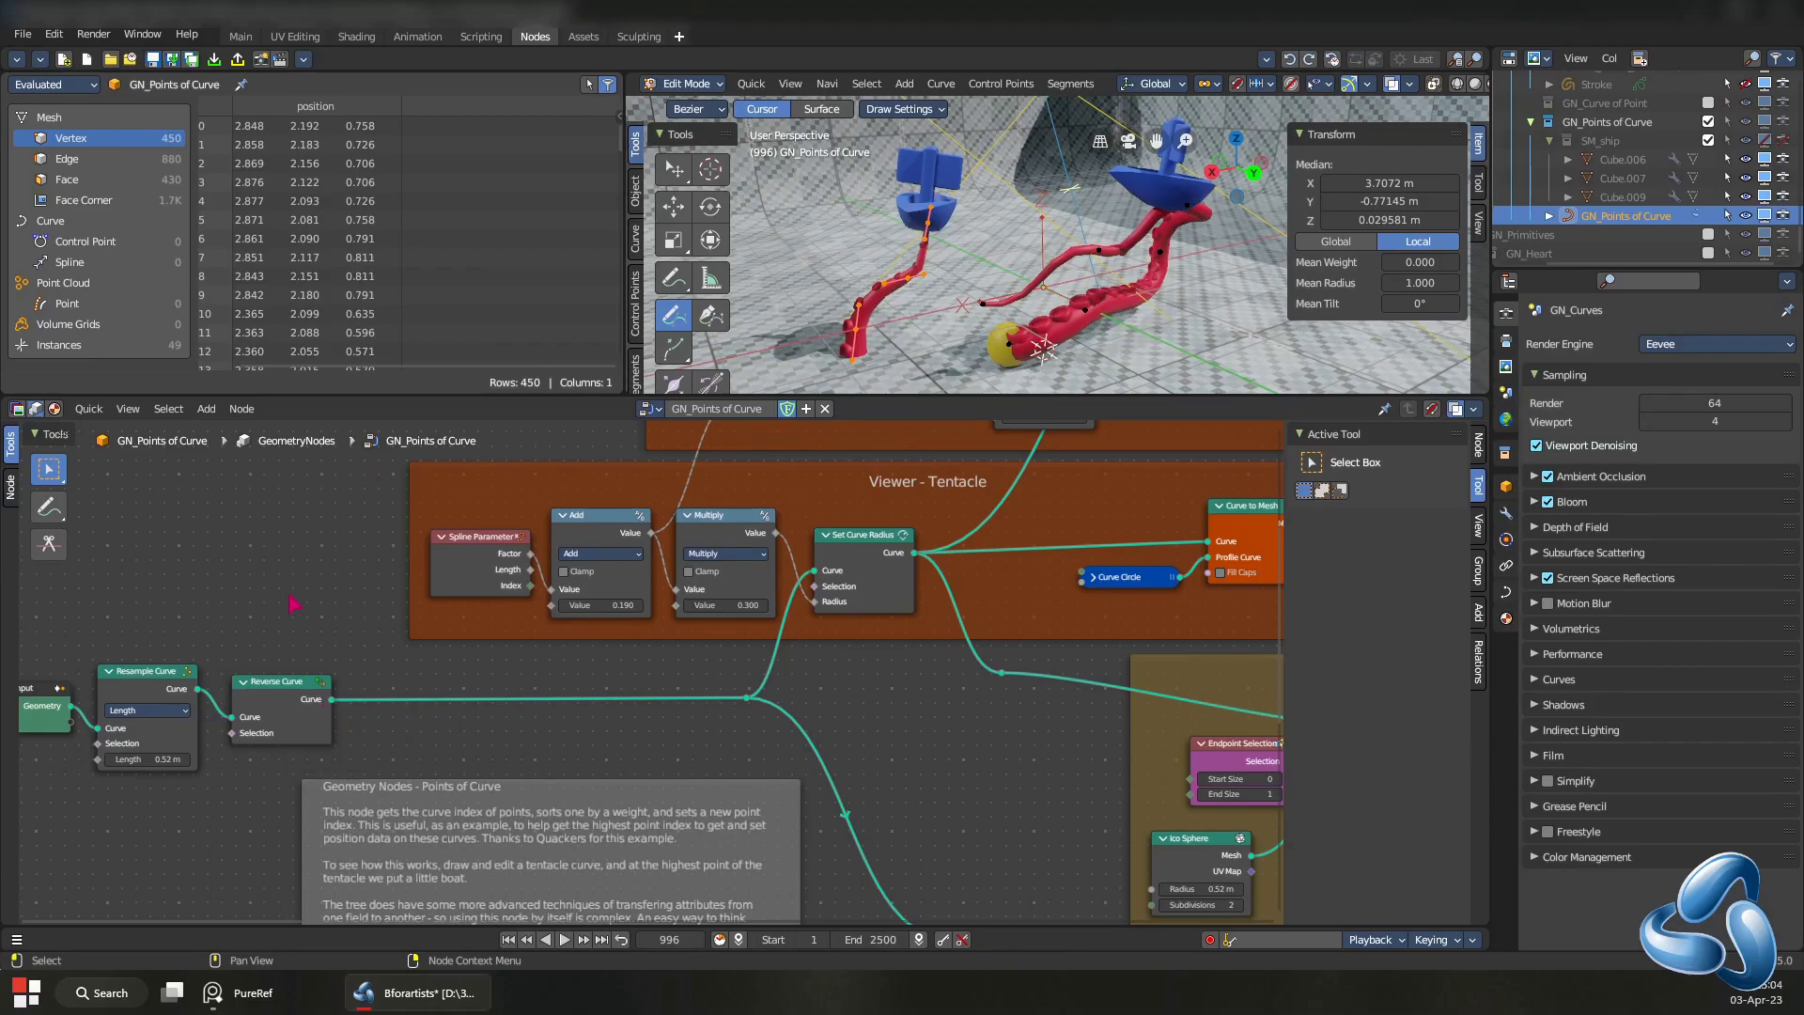
- Select the Spline Parameter node and inspect the Node Context Menu on several nodes
left_click(461, 556)
right_click(469, 558)
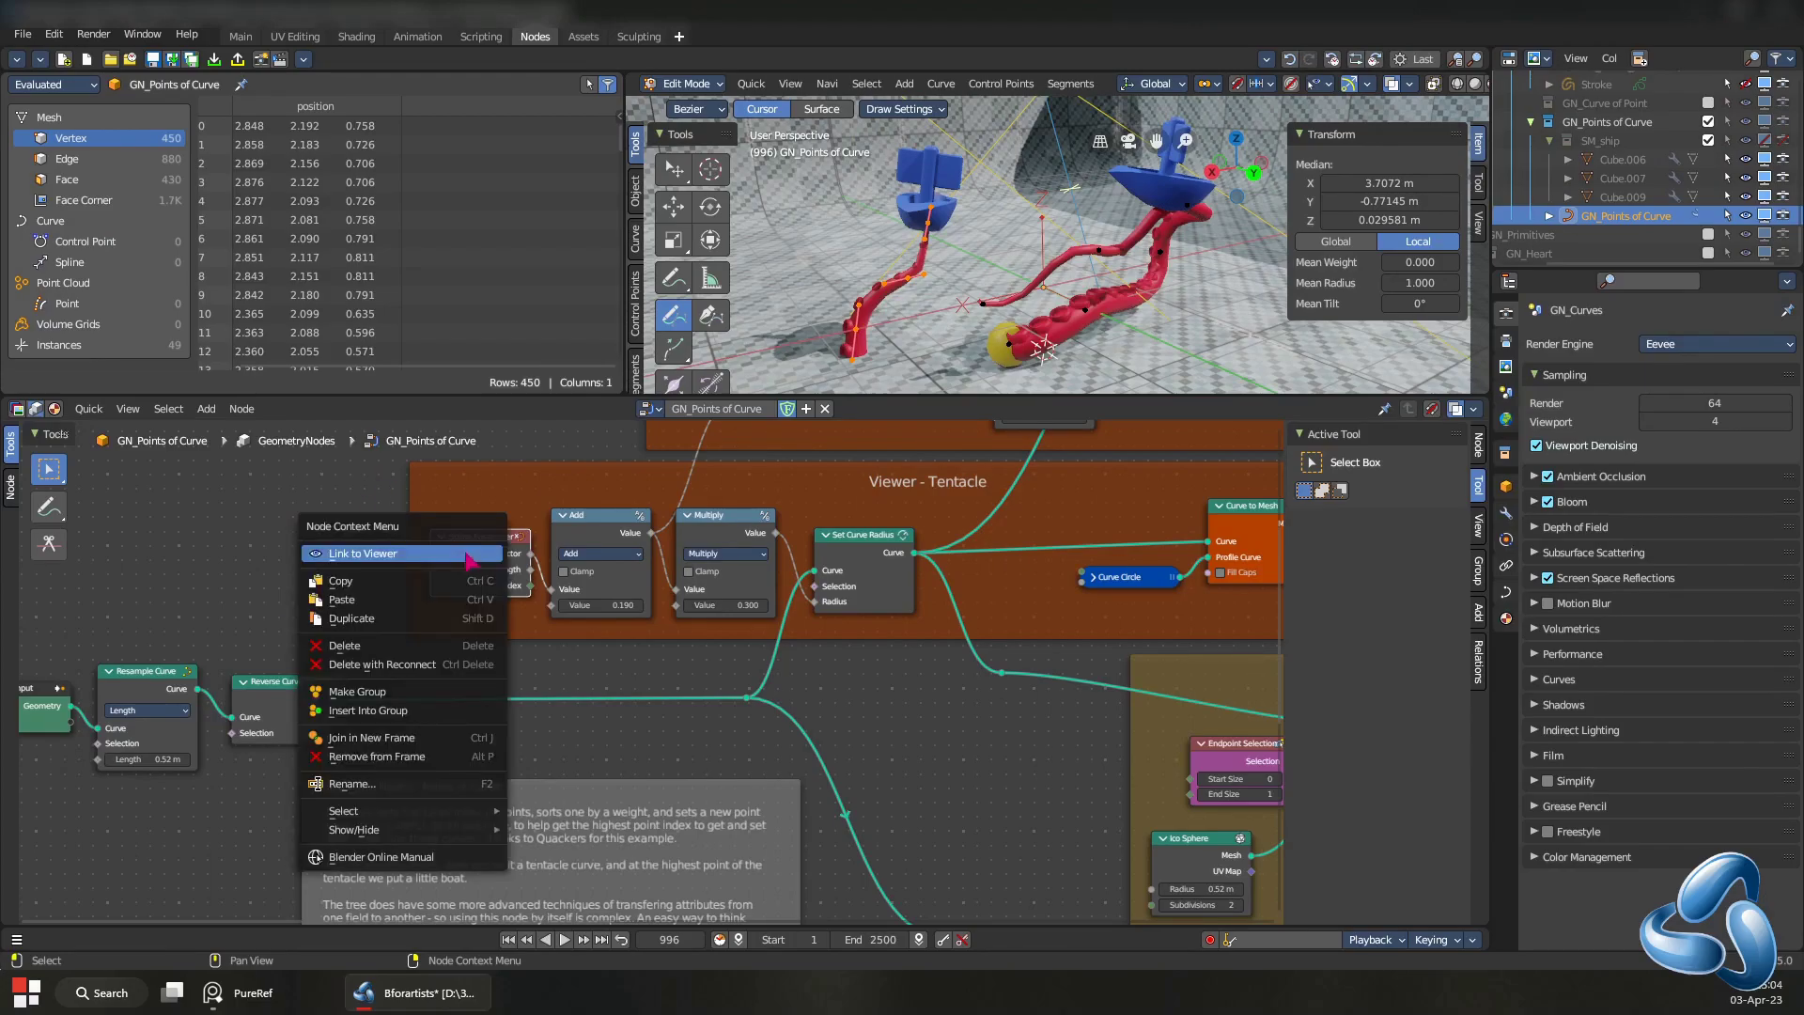
middle_click_drag(694, 680, 768, 796)
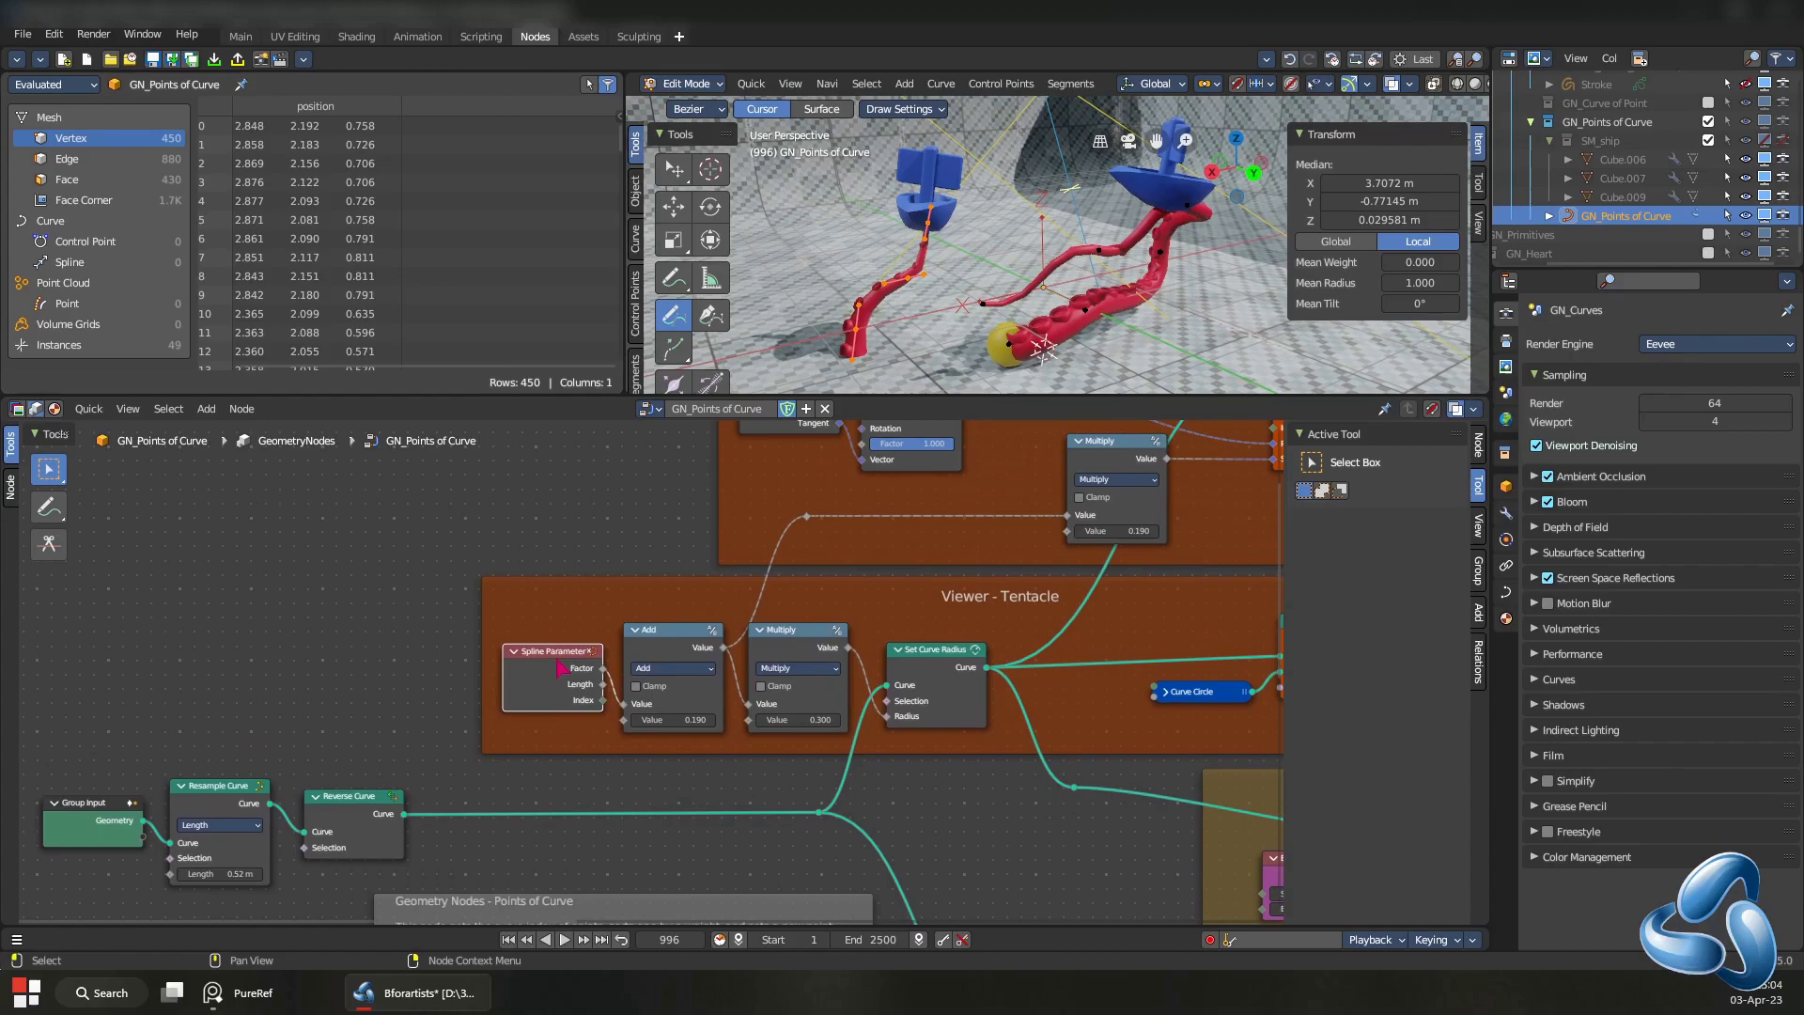
right_click(488, 643)
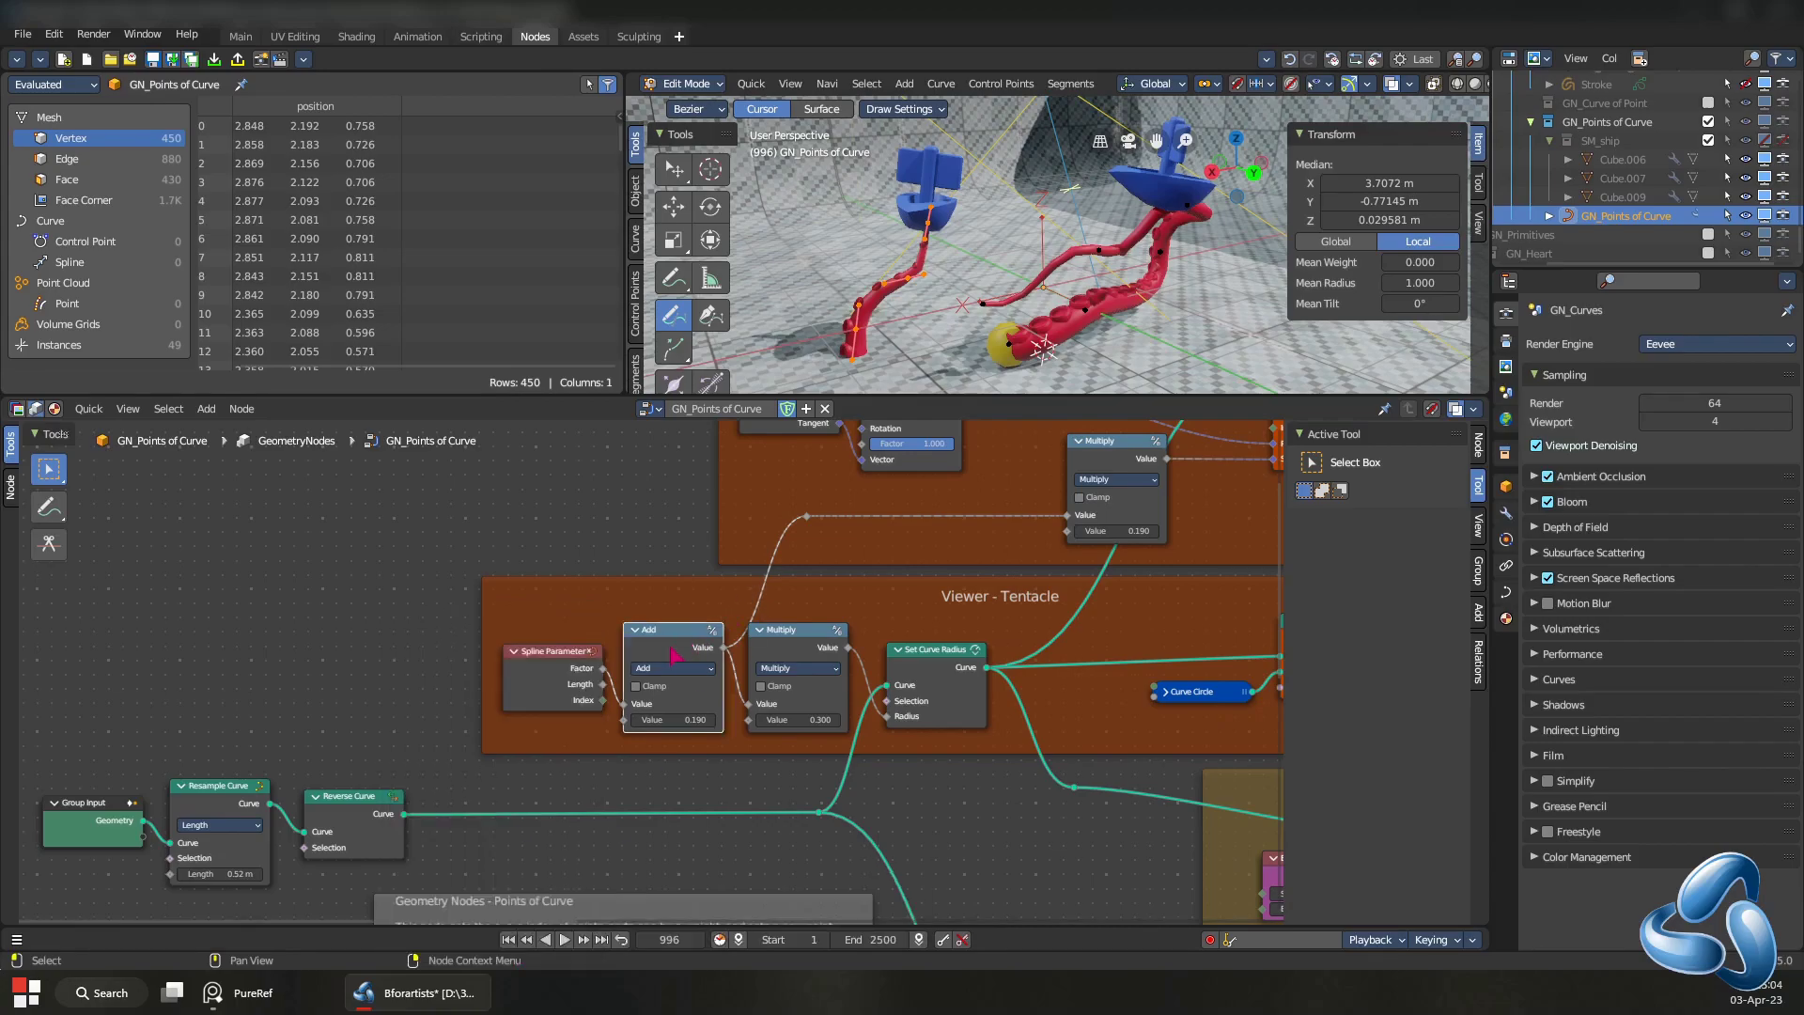
right_click(610, 643)
right_click(621, 643)
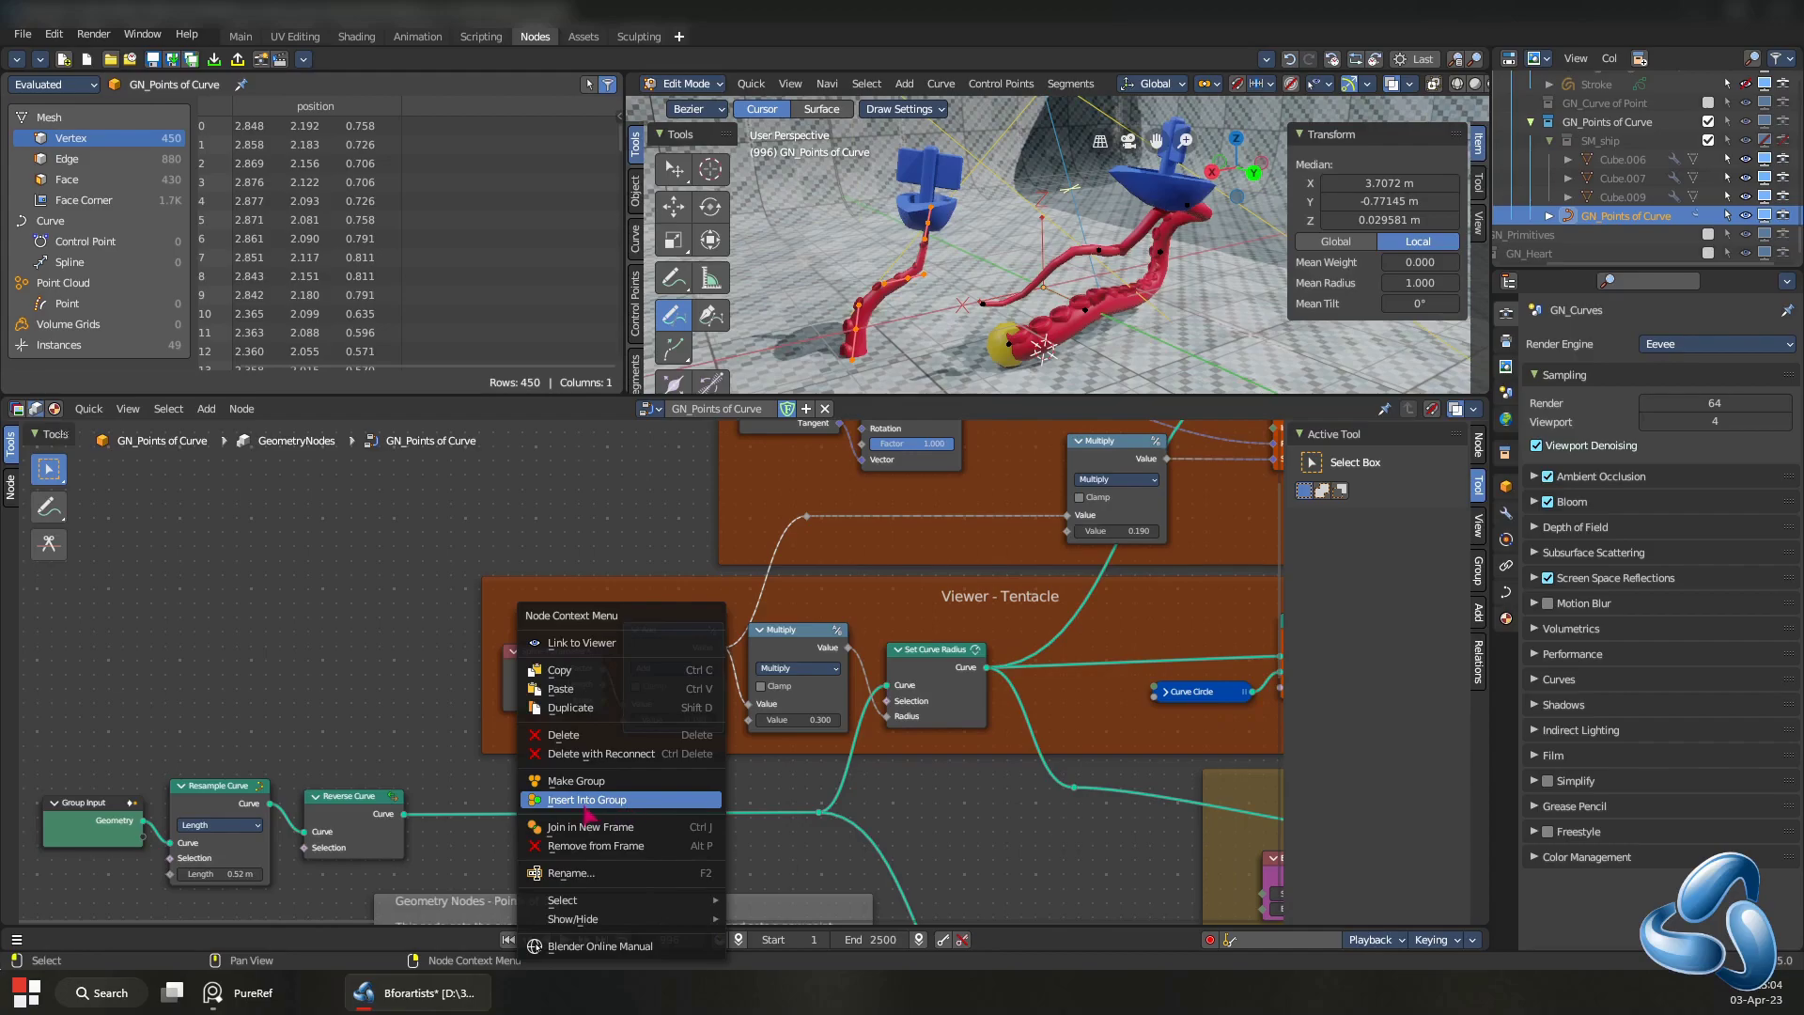
- Browse the Node menu and maximize the node editor to fill the window
left_click(206, 409)
mouse_move(241, 408)
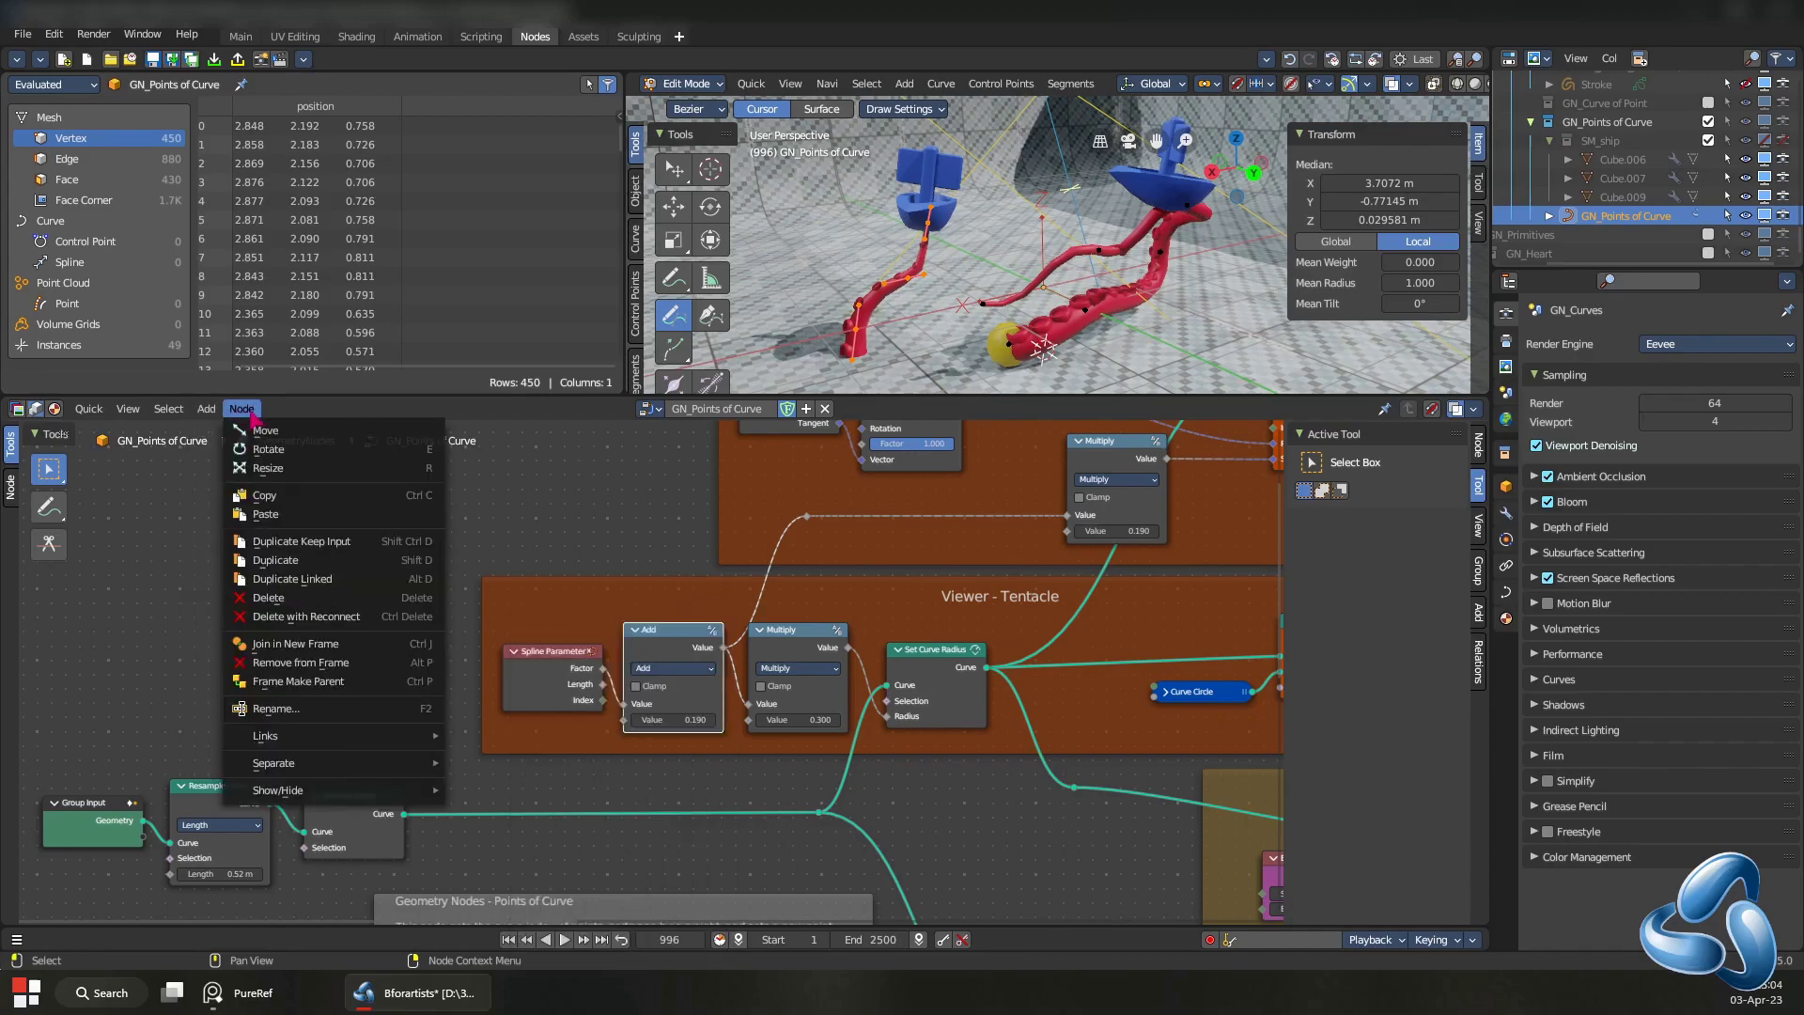
key("ctrl+space")
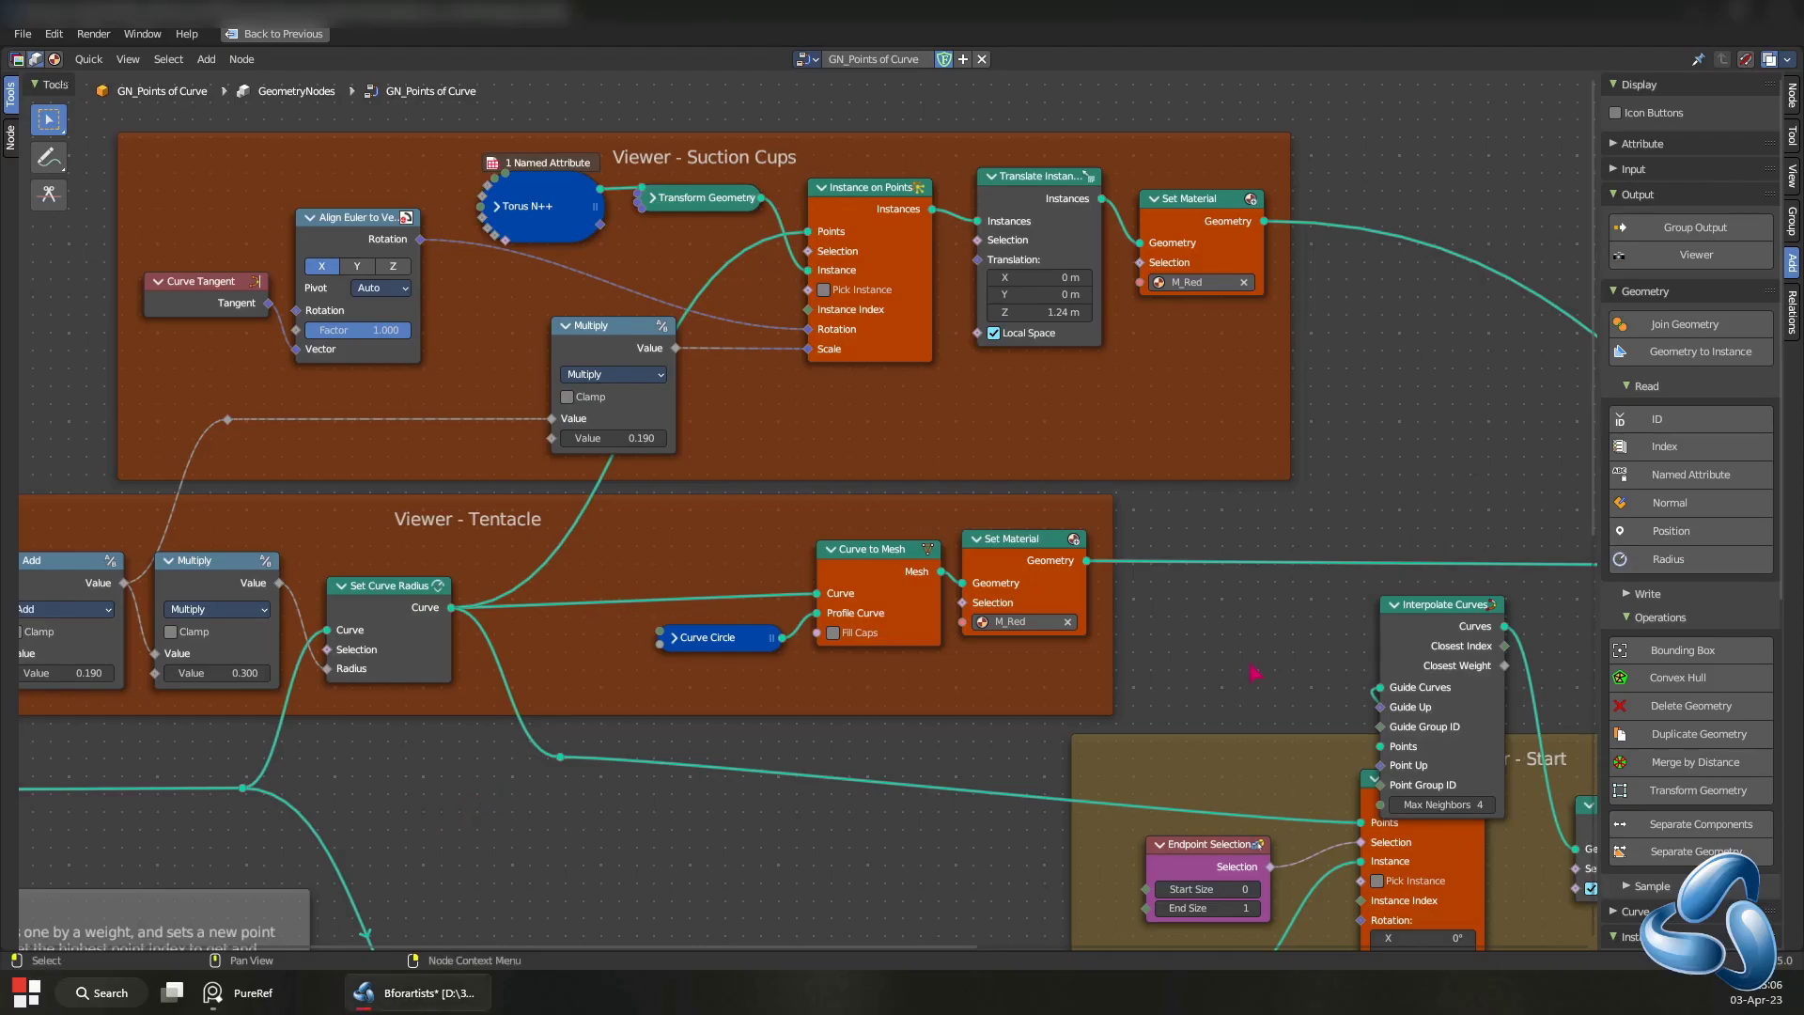
- Browse the Shift+A list of geometry nodes to add
key("shift+a")
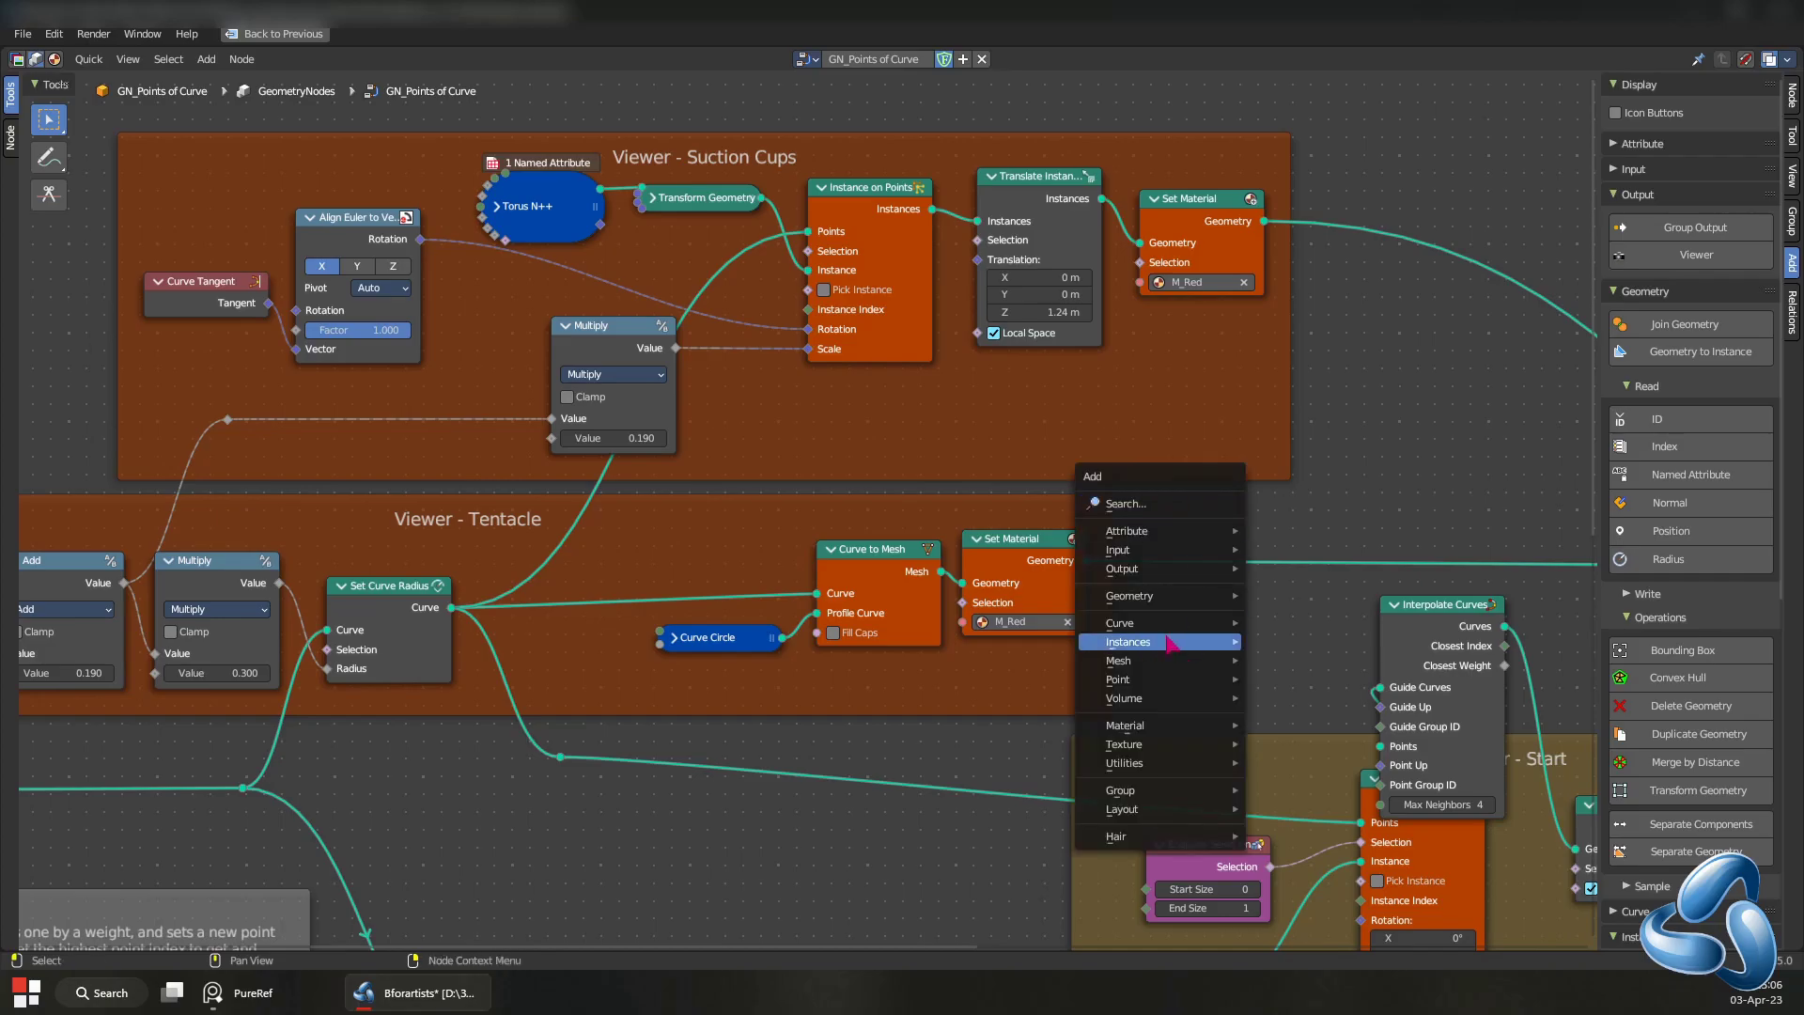
mouse_move(1228, 662)
mouse_move(1292, 669)
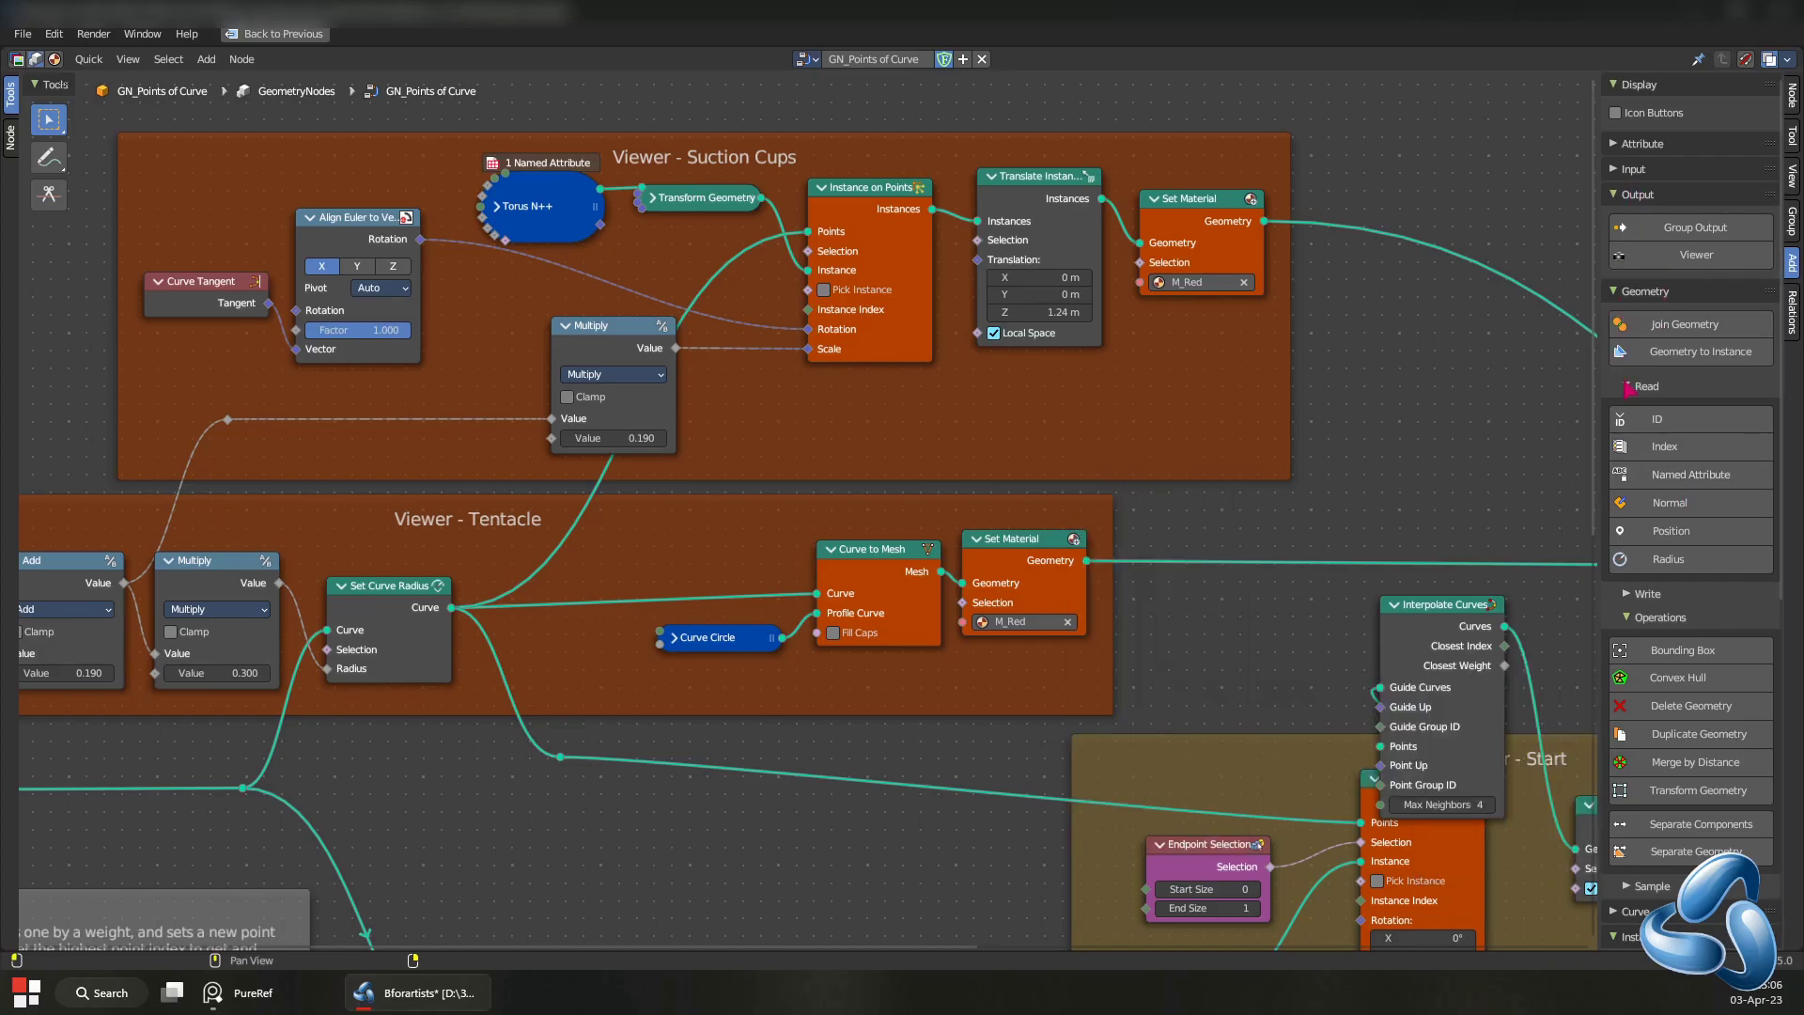
- Add an Interpolate Curves node from the sidebar's Curve category and place it in the tree
left_click_drag(1630, 386, 1679, 483)
left_click(1628, 460)
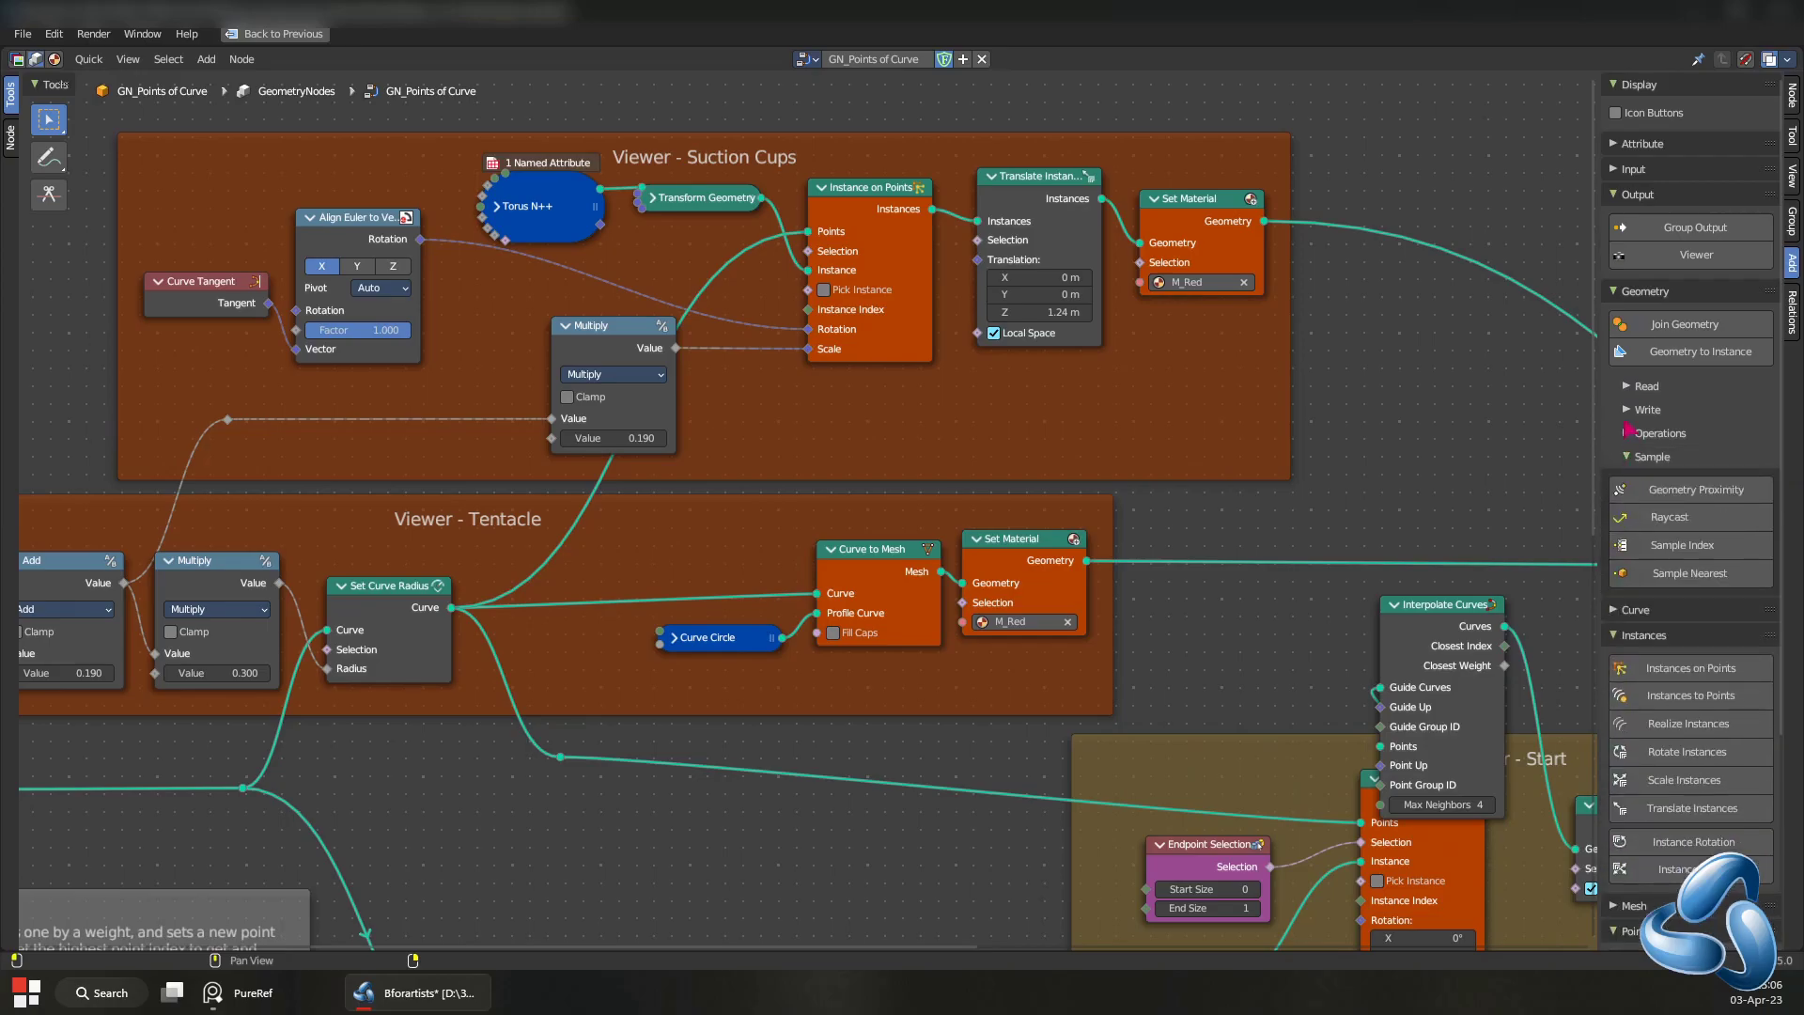
left_click(1634, 610)
scroll(1682, 582, "down", 3)
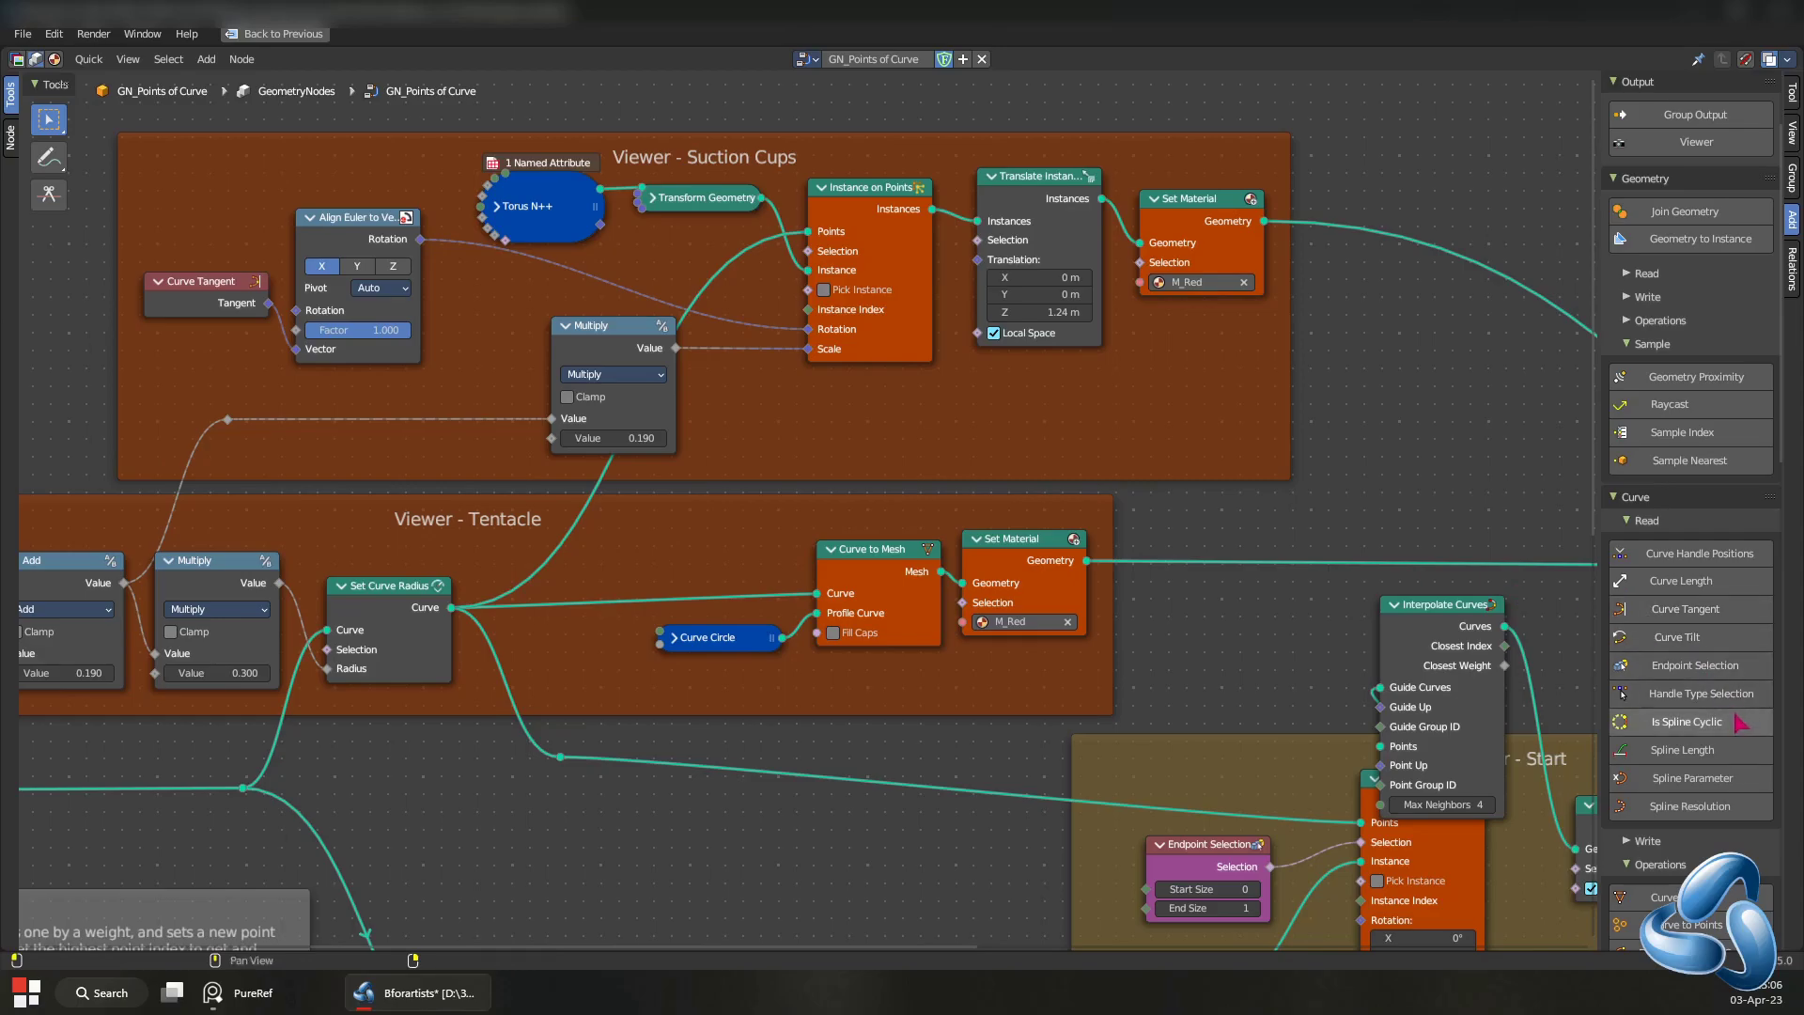
scroll(1744, 728, "down", 6)
scroll(1740, 828, "down", 3)
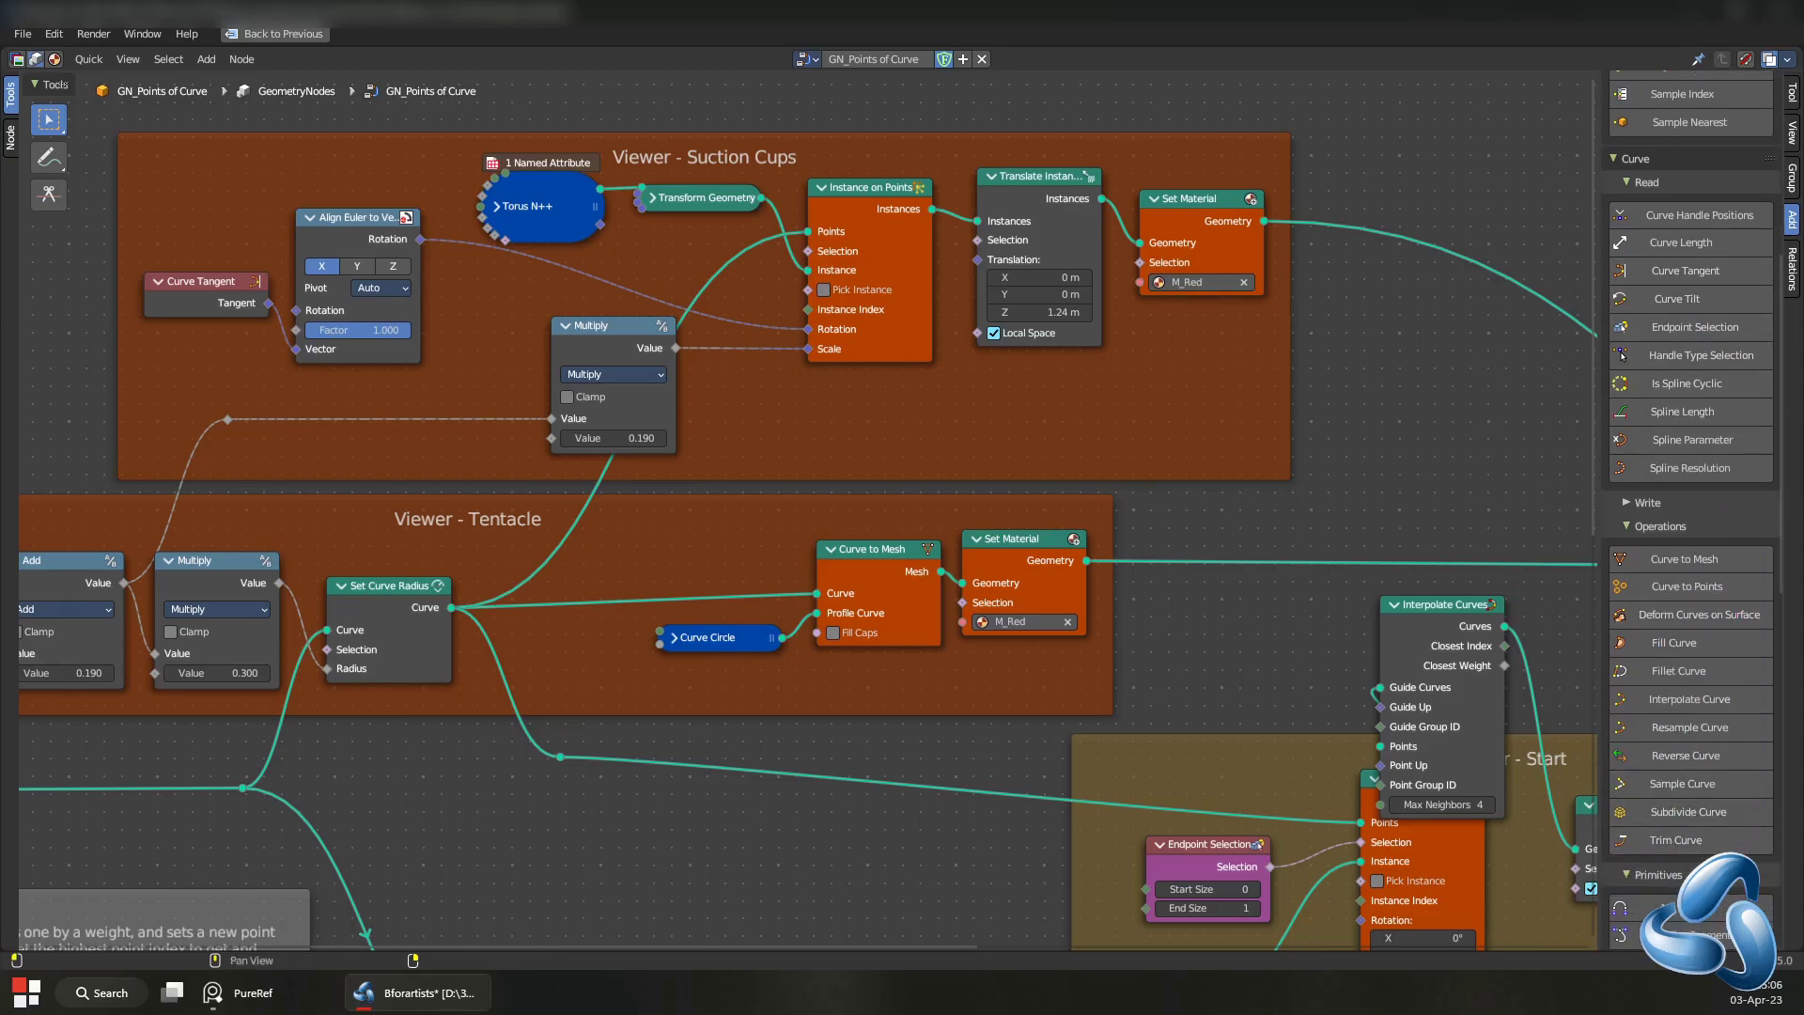
left_click(1688, 699)
left_click(1177, 582)
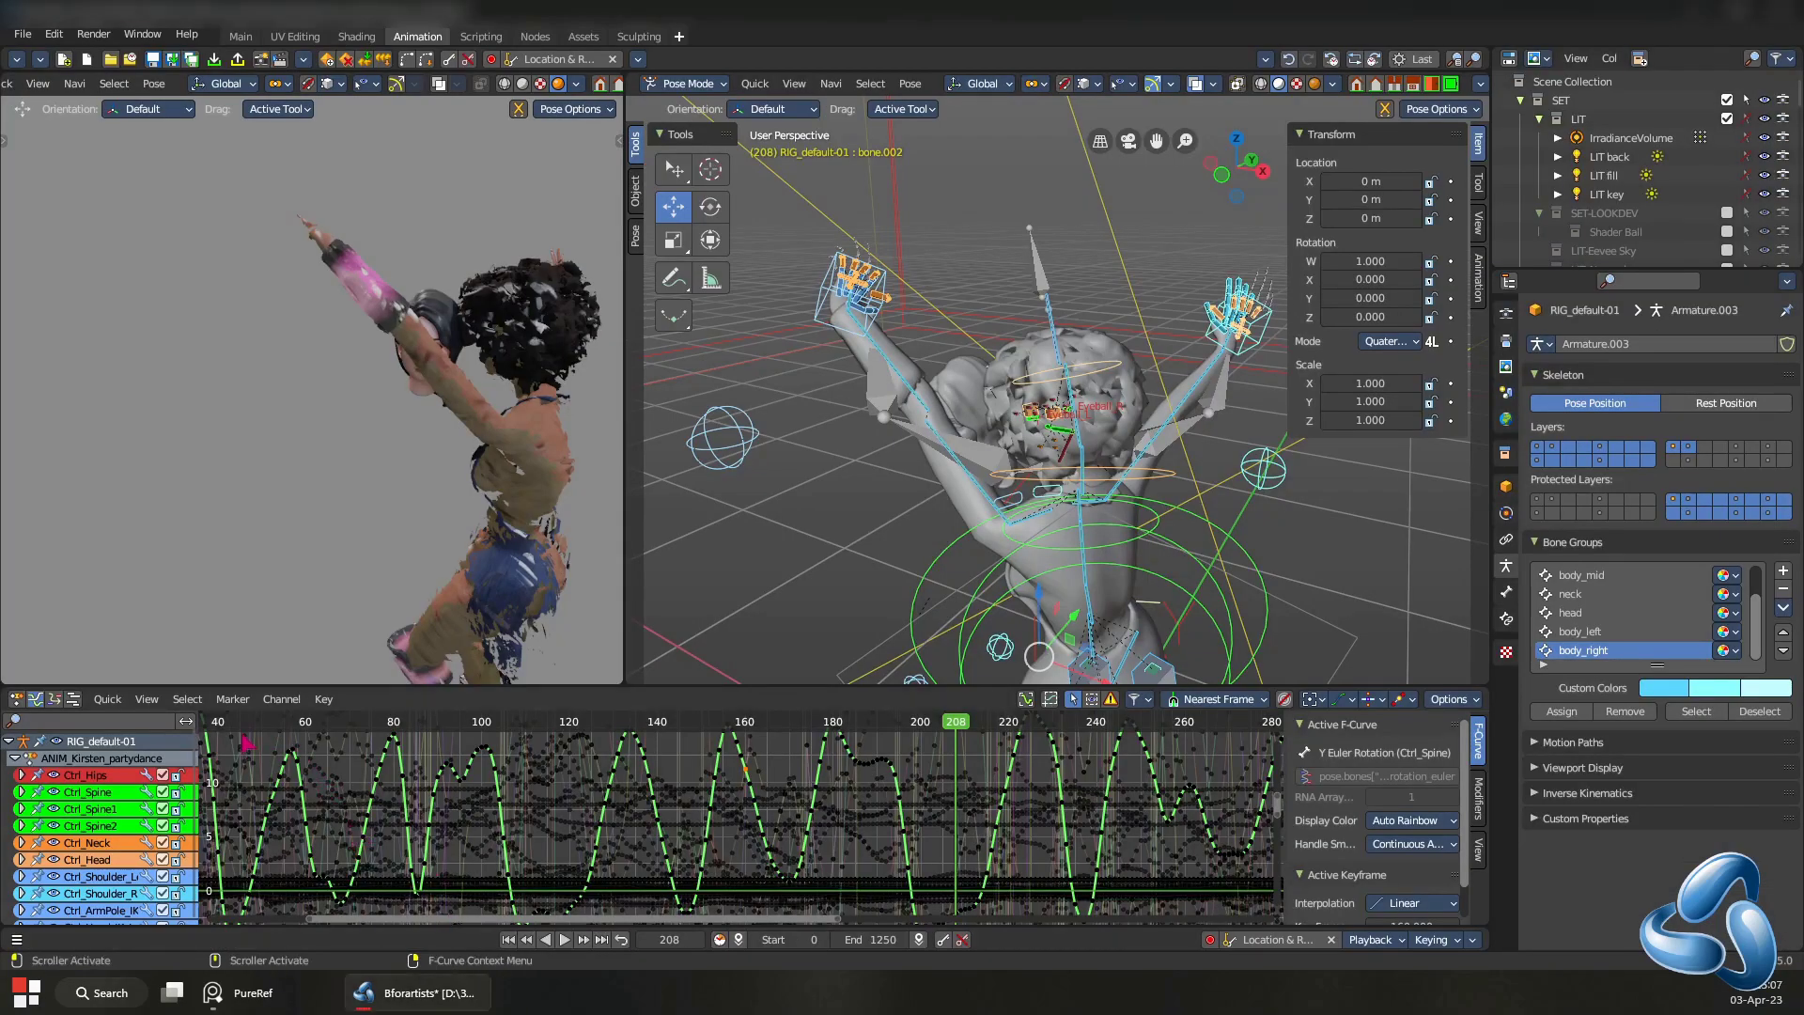
- Browse the Graph Editor's Channel and Key menus and channel actions, then open the asset library list
left_click(282, 699)
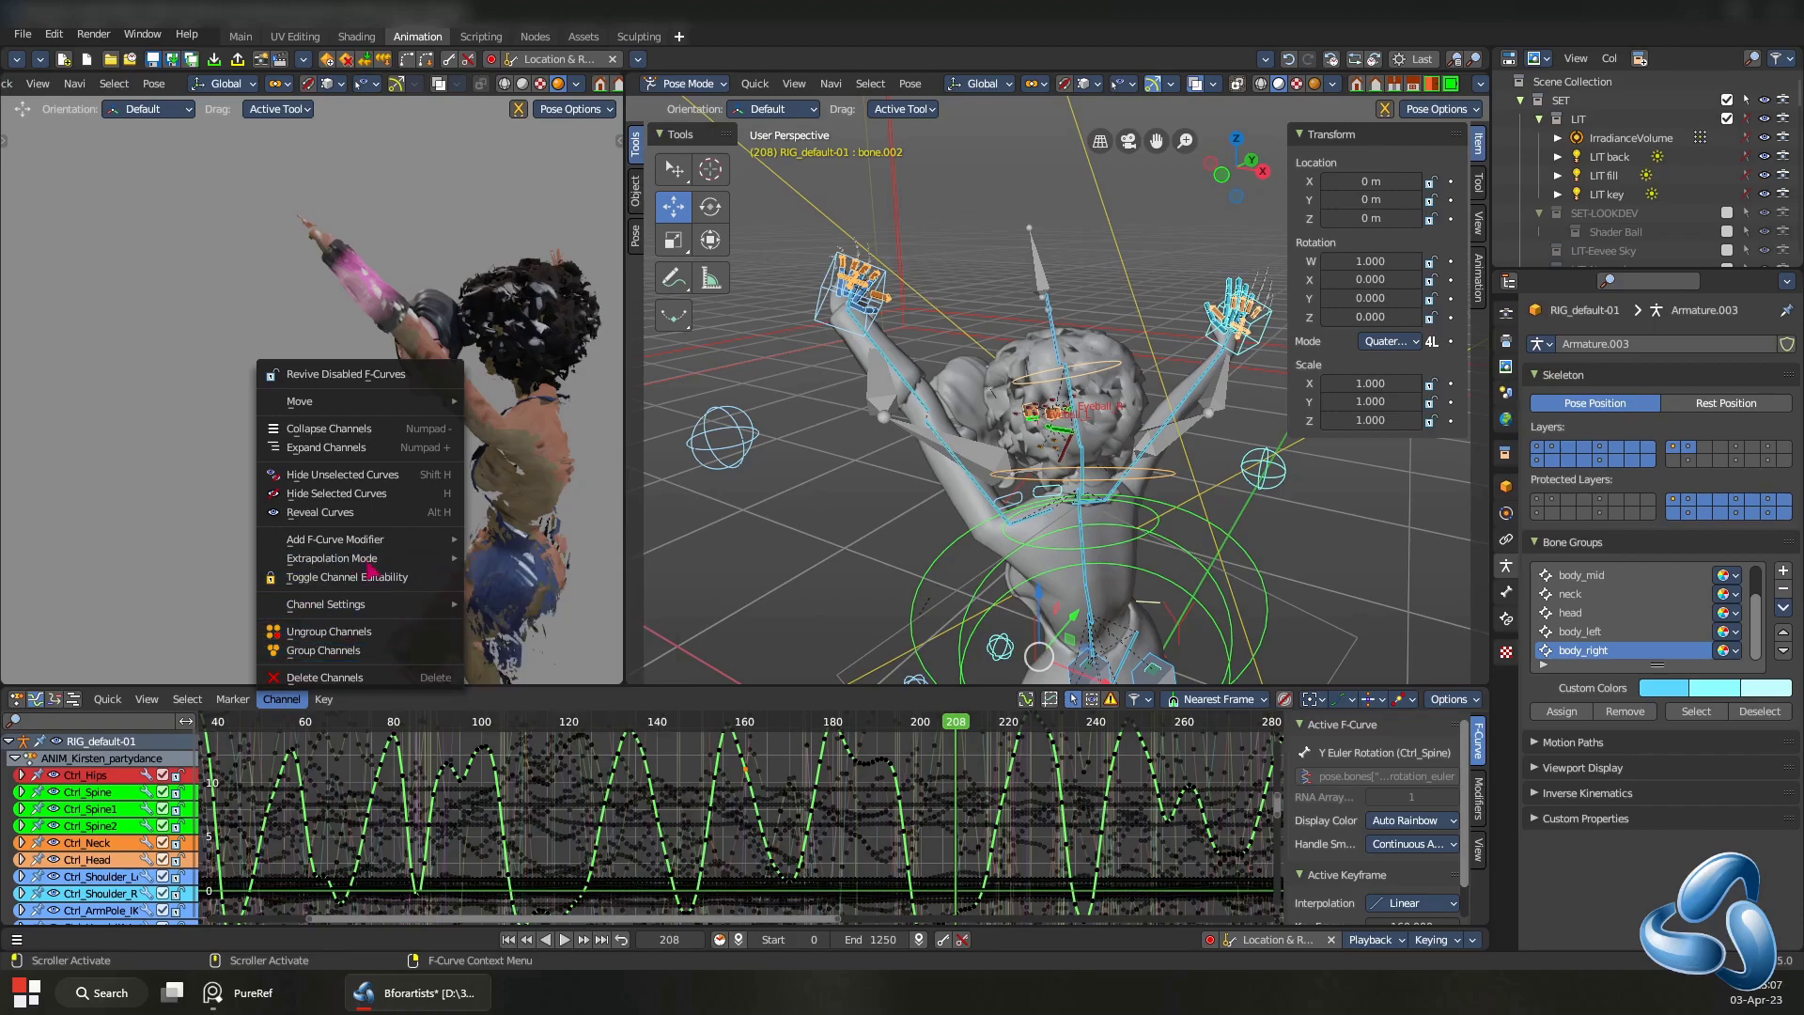
left_click(321, 703)
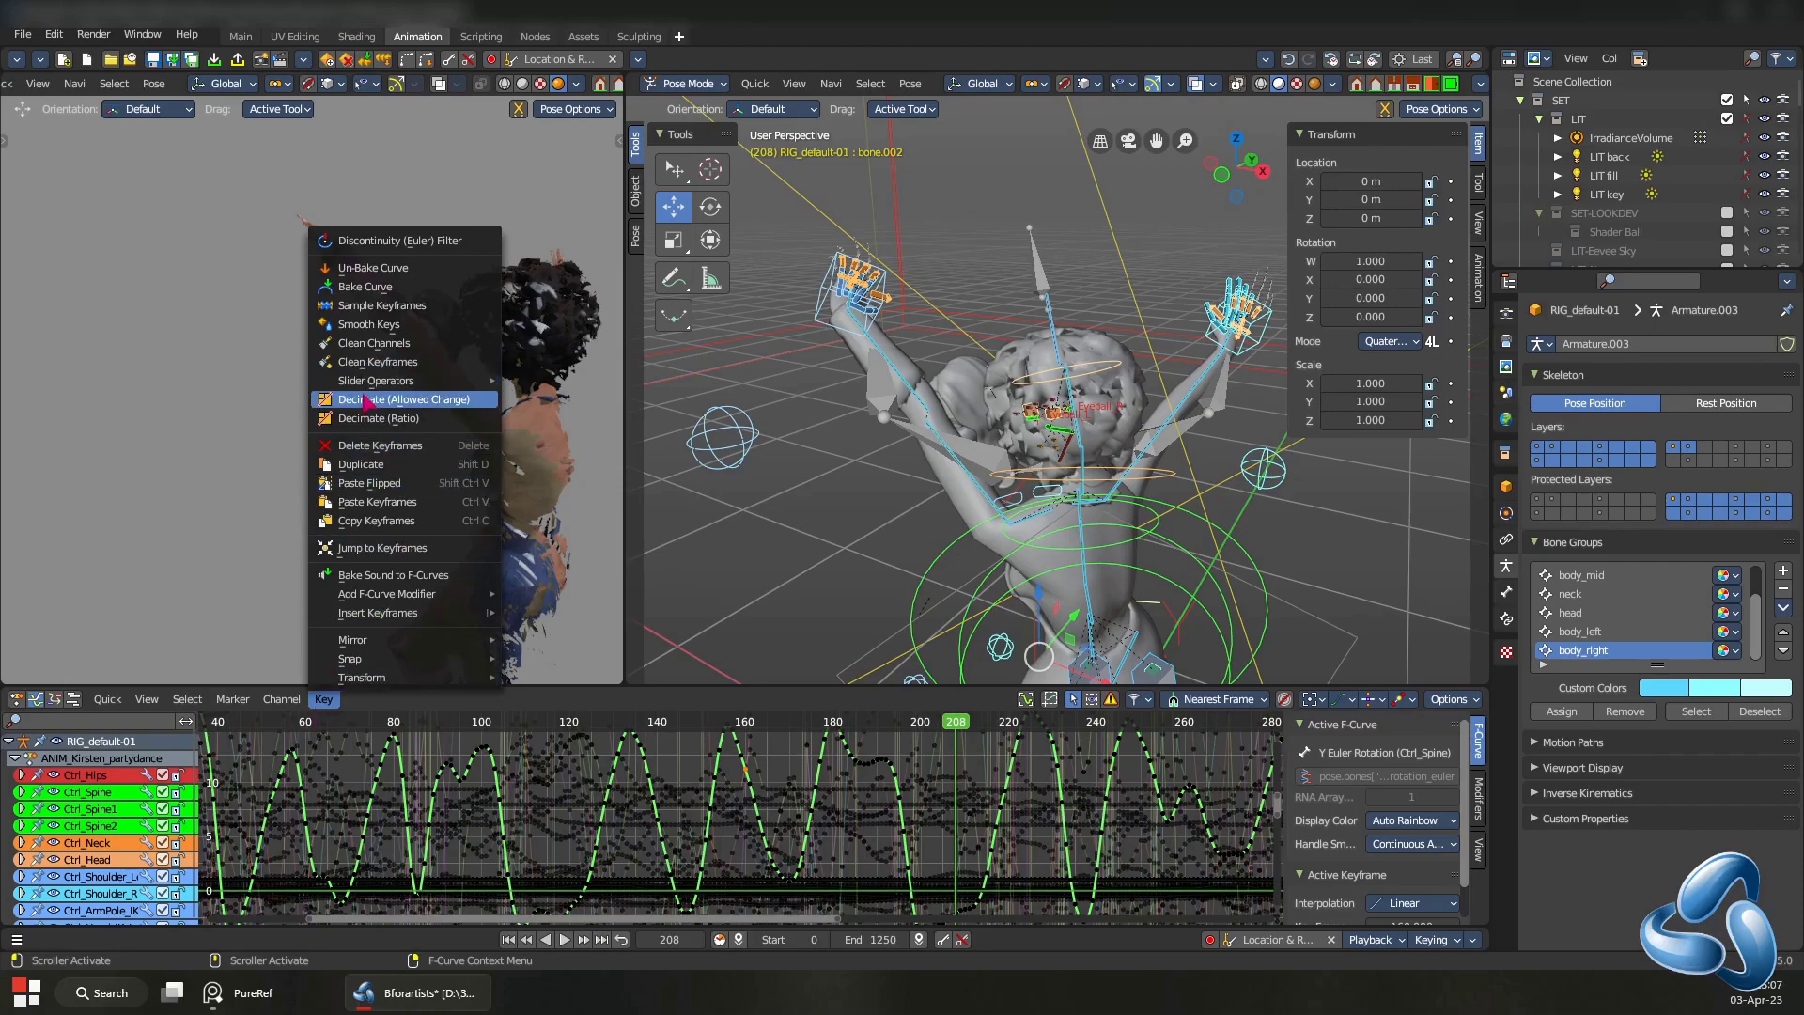
mouse_move(368, 386)
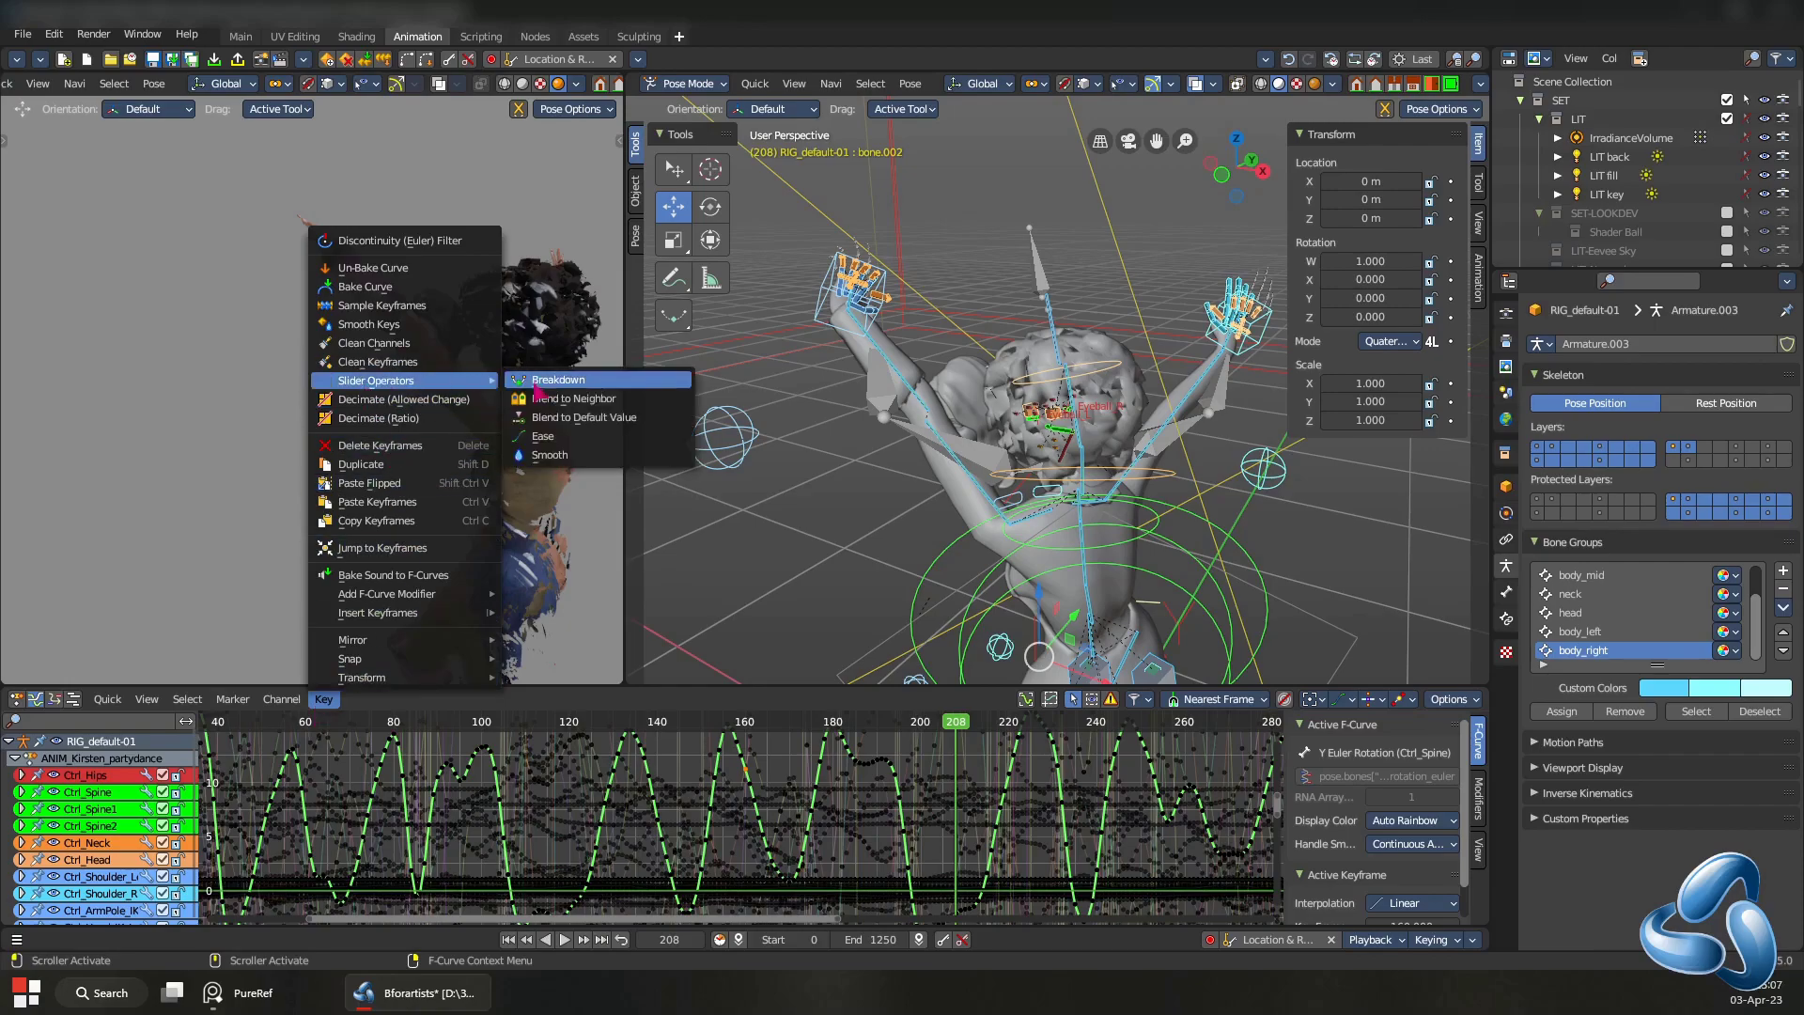
right_click(108, 808)
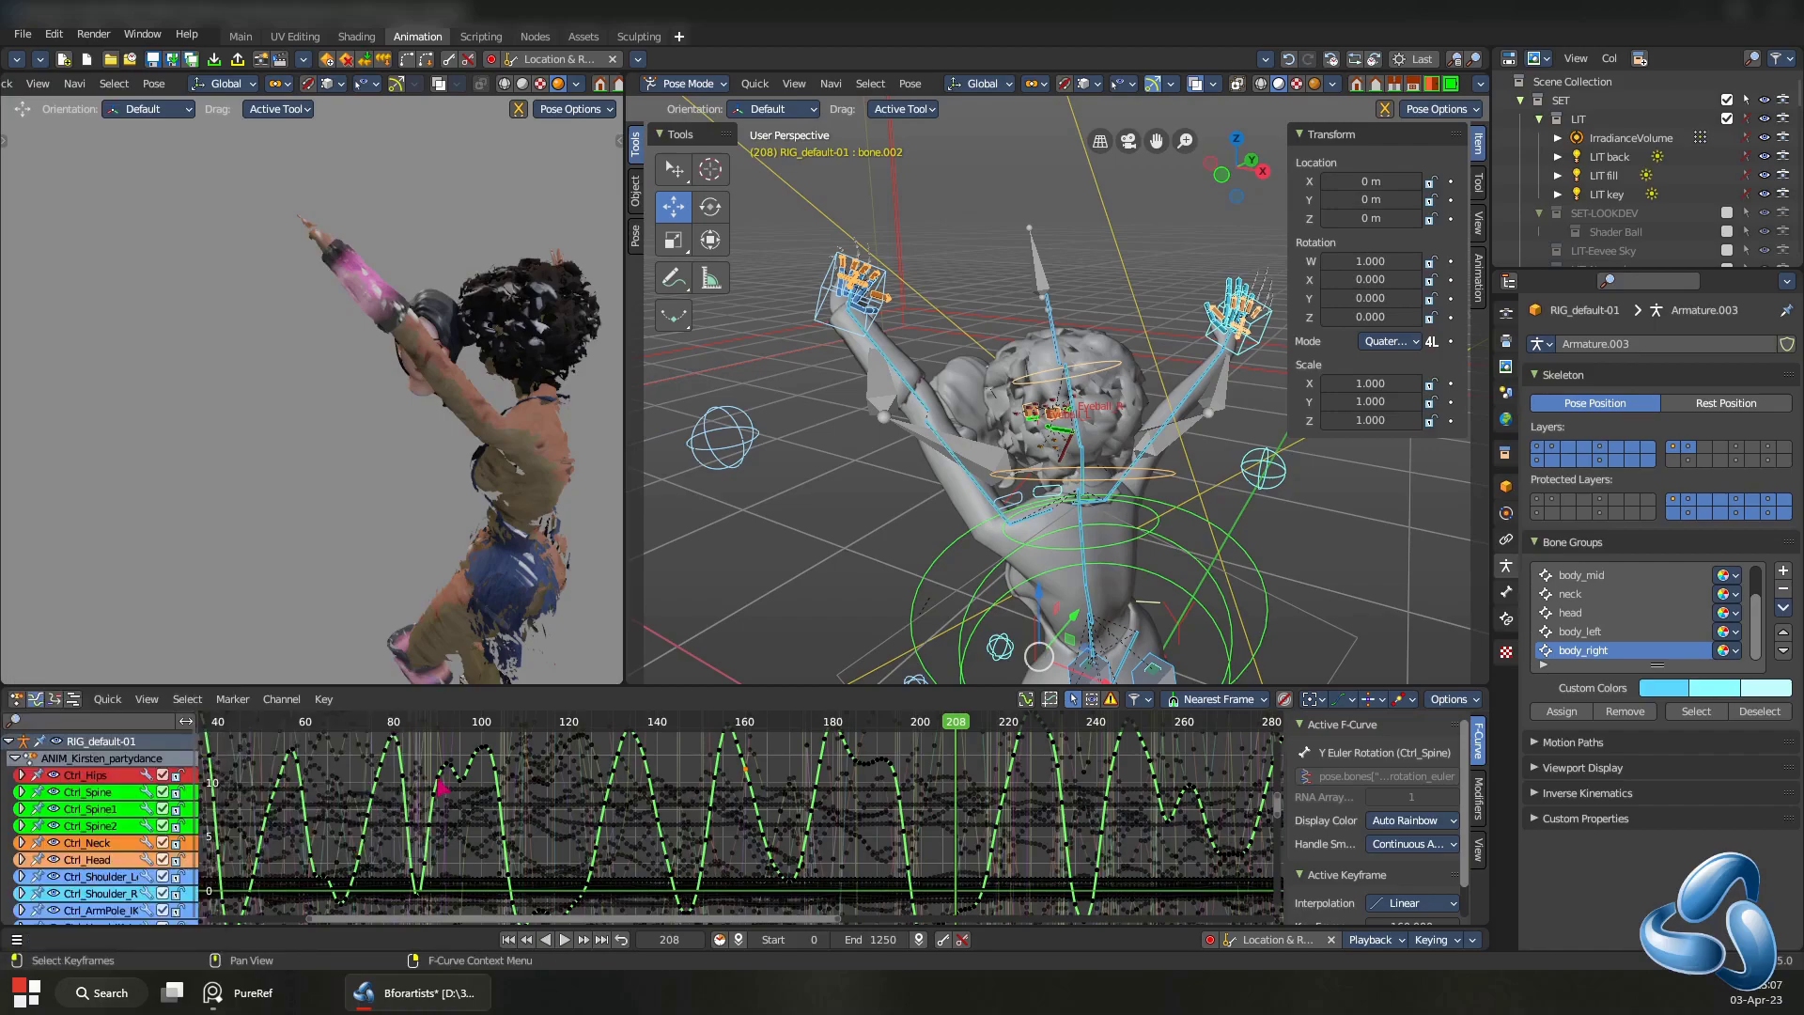
right_click(282, 728)
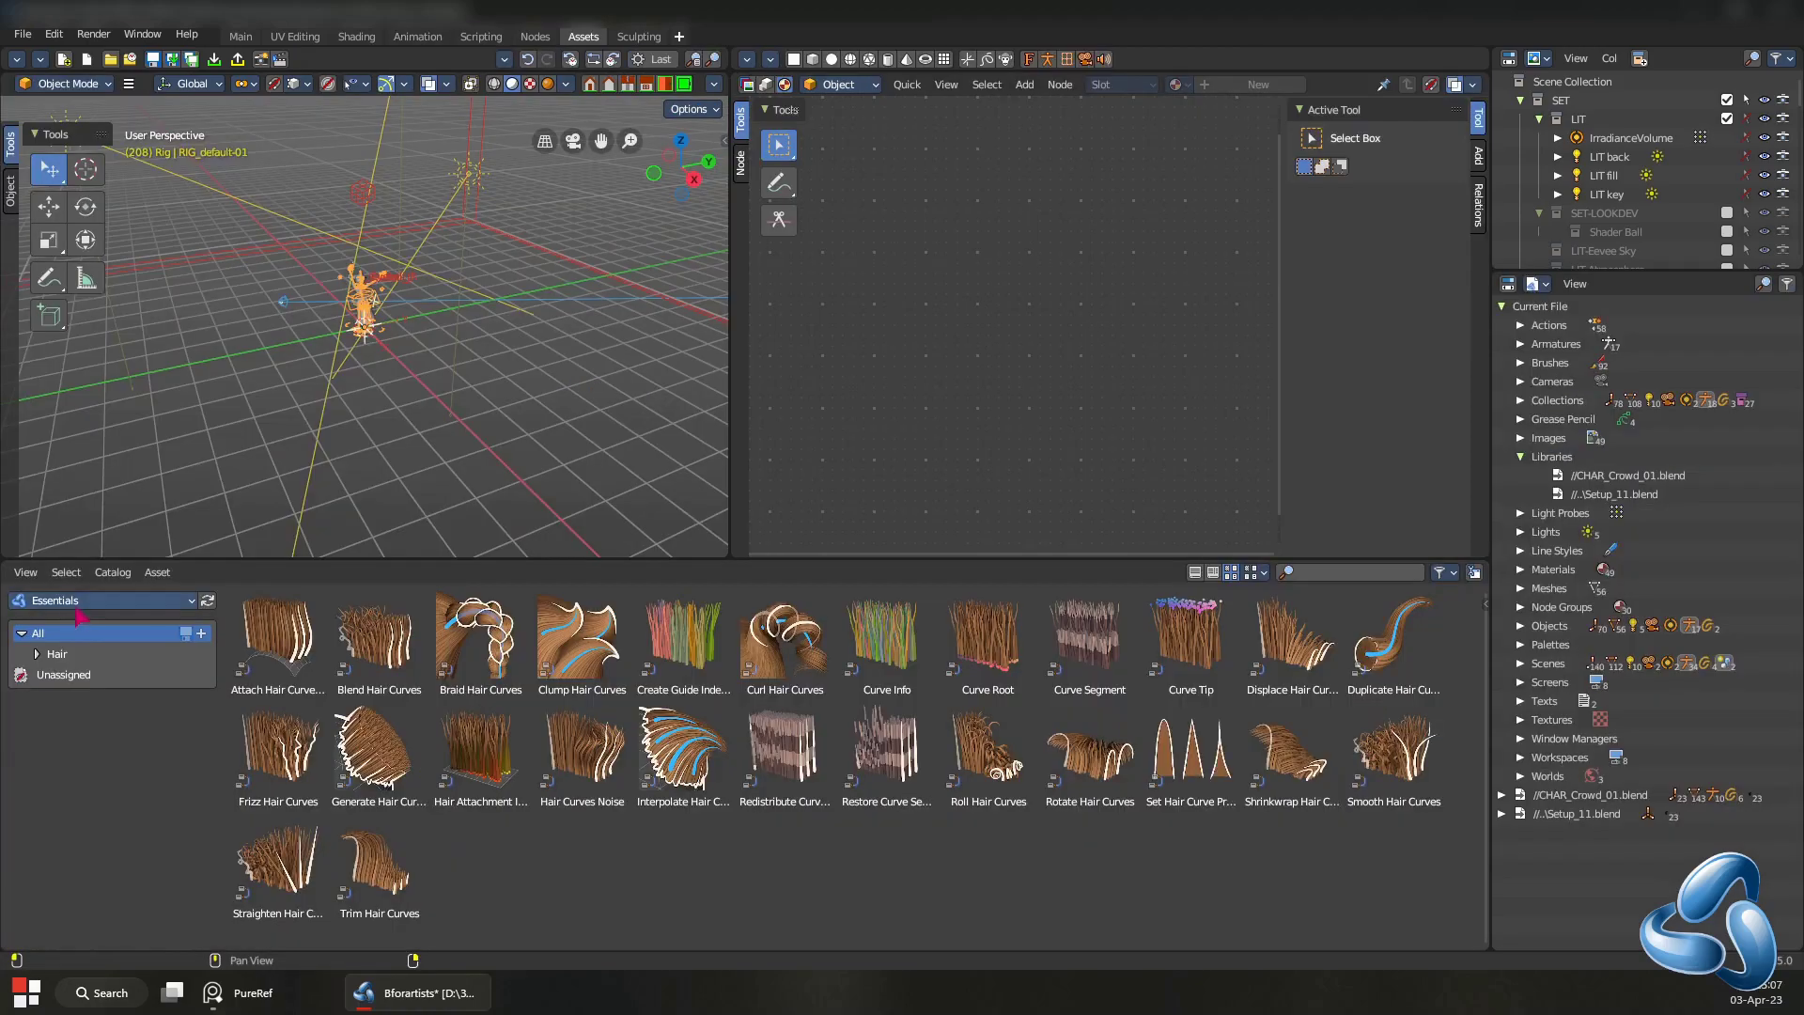
left_click(94, 601)
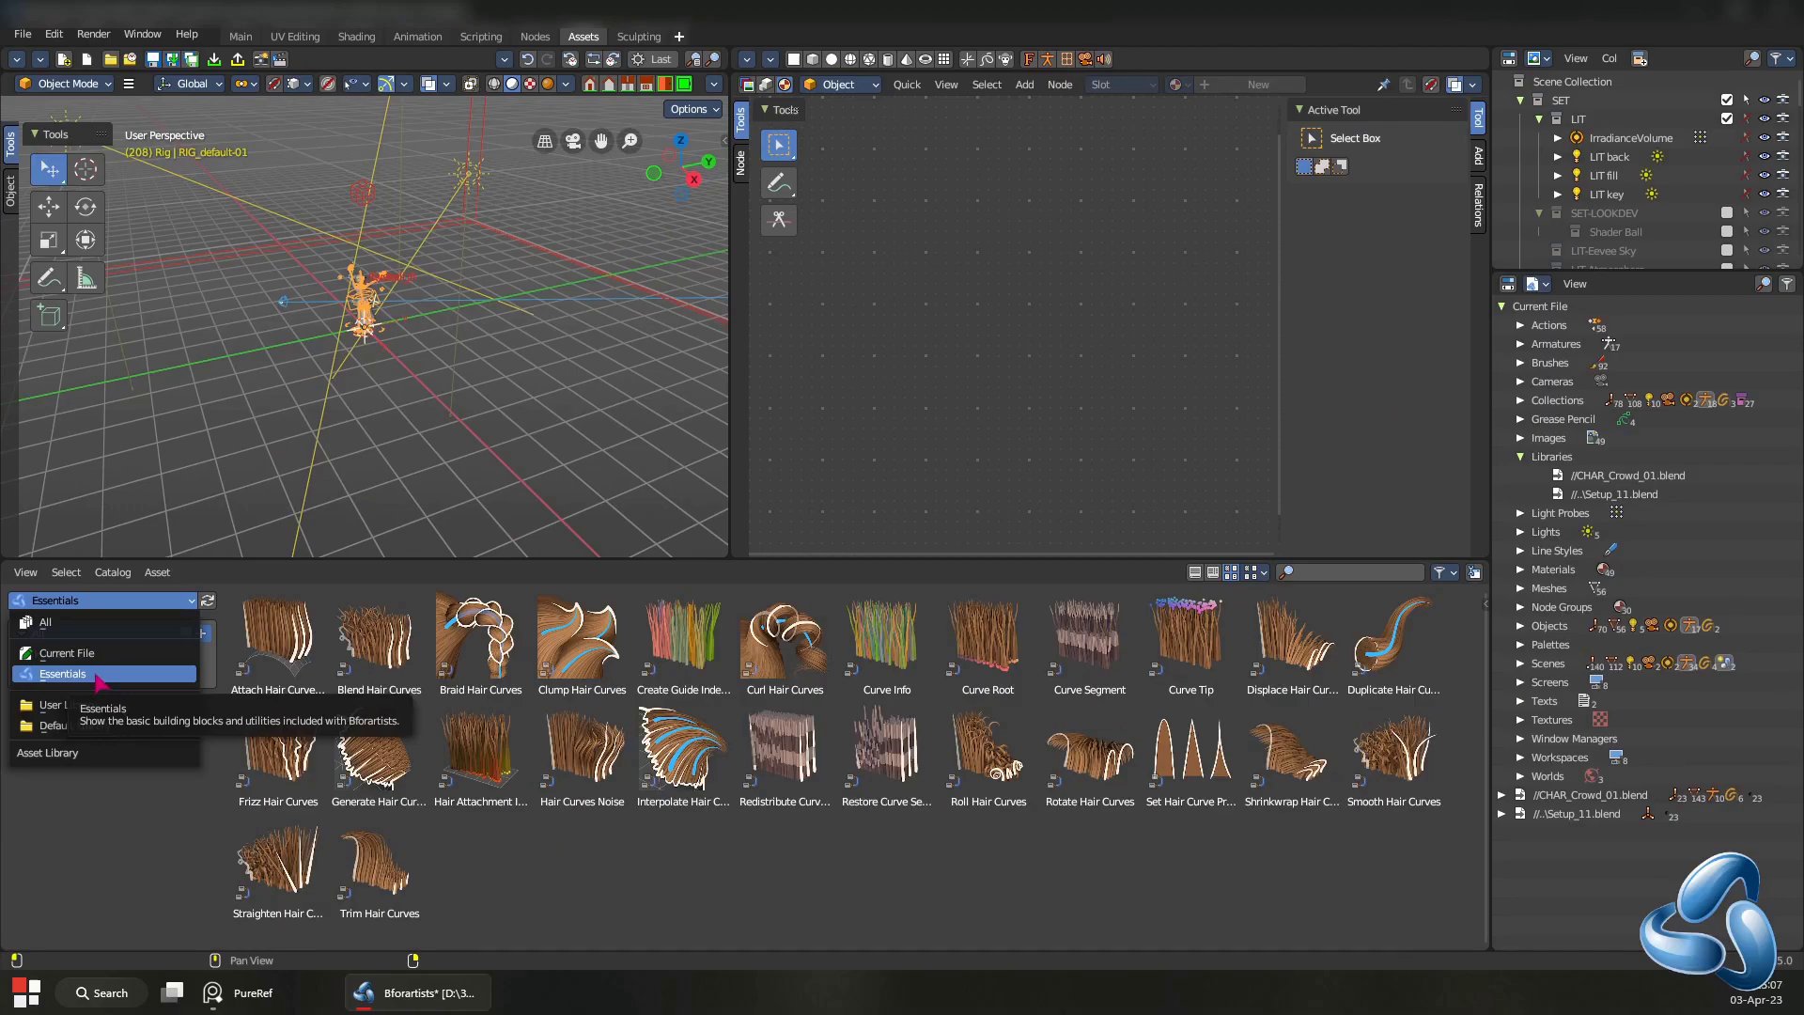
- Switch the asset library to Essentials to show its hair curve nodes
left_click(96, 674)
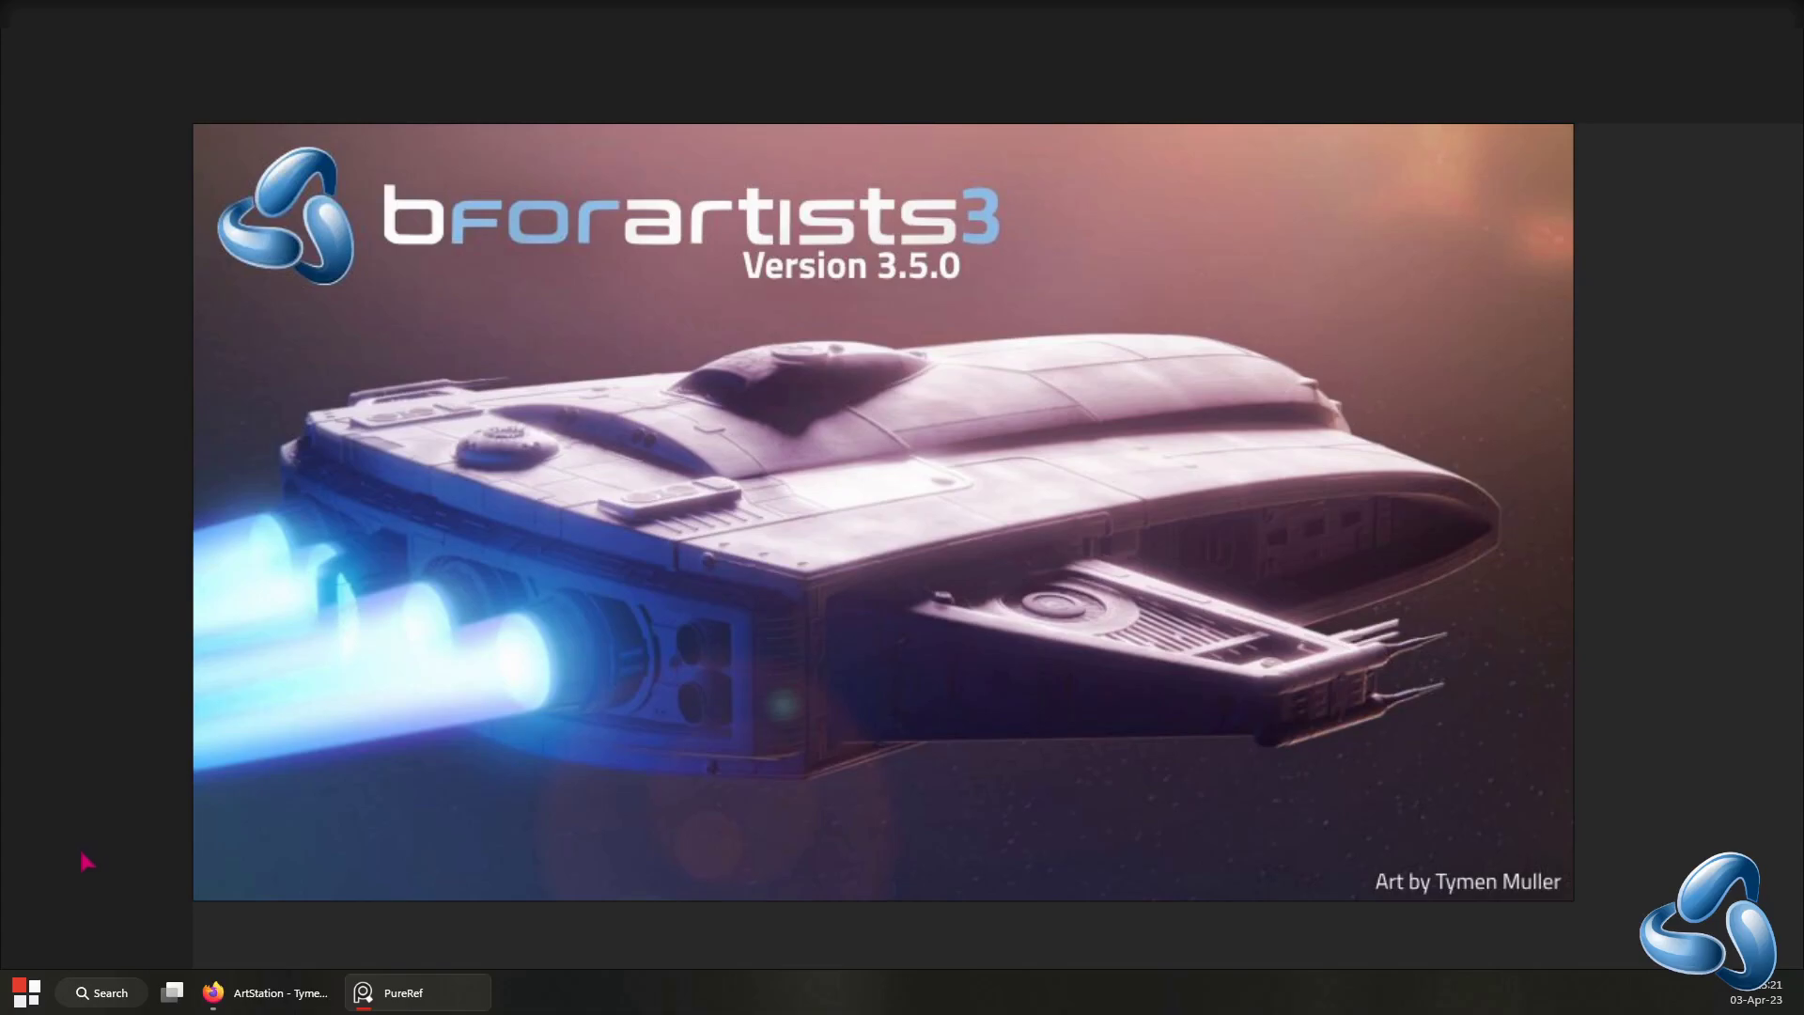
- Bring Firefox with the splash artist's ArtStation profile to the front
left_click(277, 996)
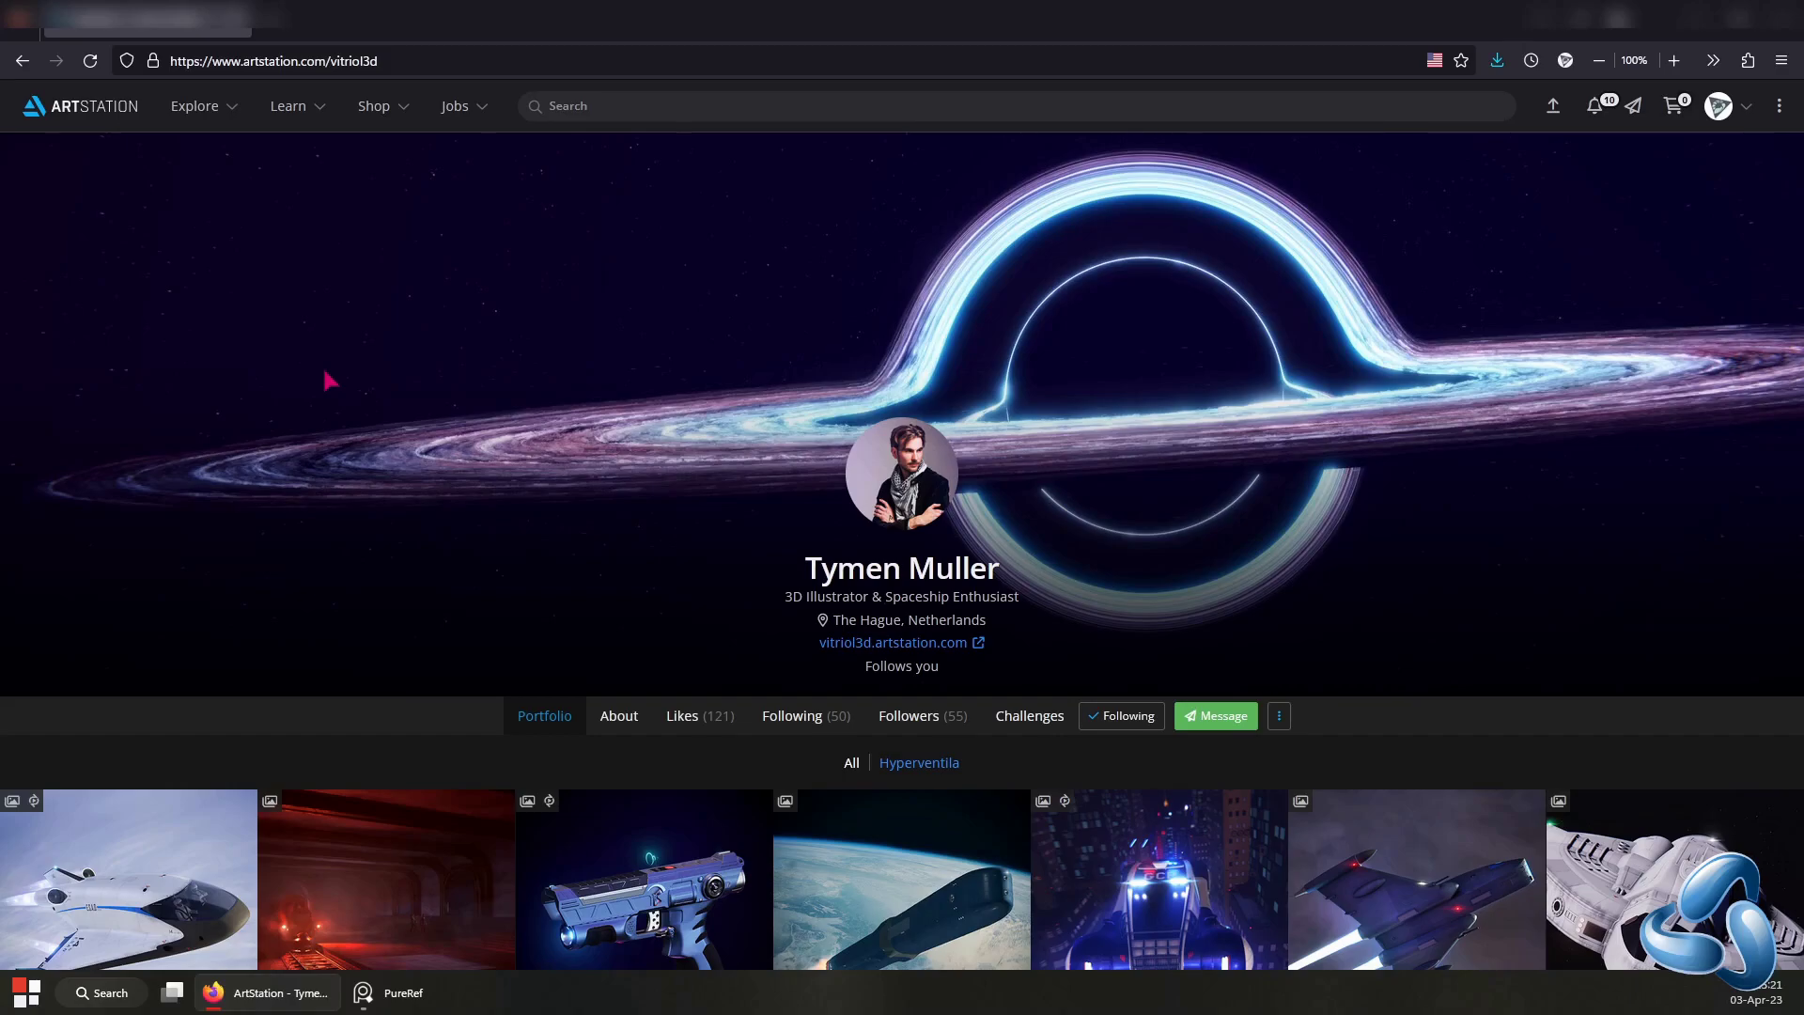
- Scroll the ArtStation portfolio to renders like Intercorp P.09 "Tracker", Goo Cannon and Brick Launcher
scroll(523, 539, "down", 6)
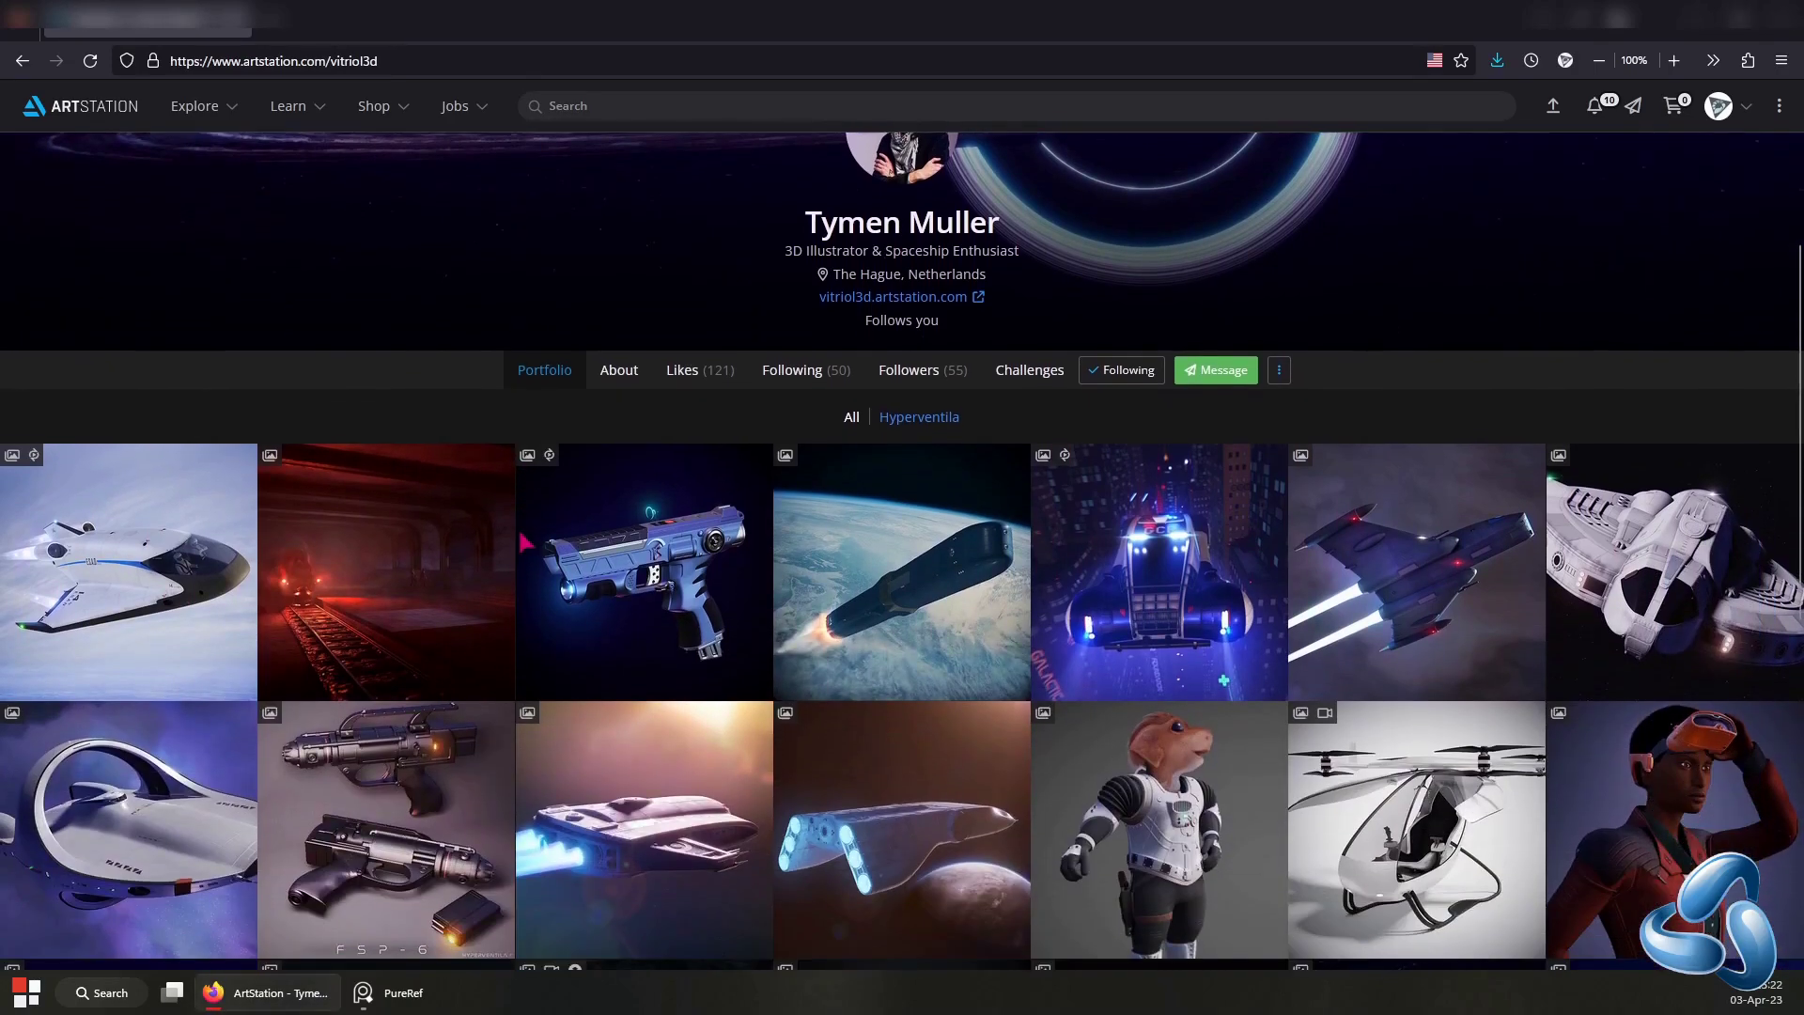
scroll(523, 542, "down", 5)
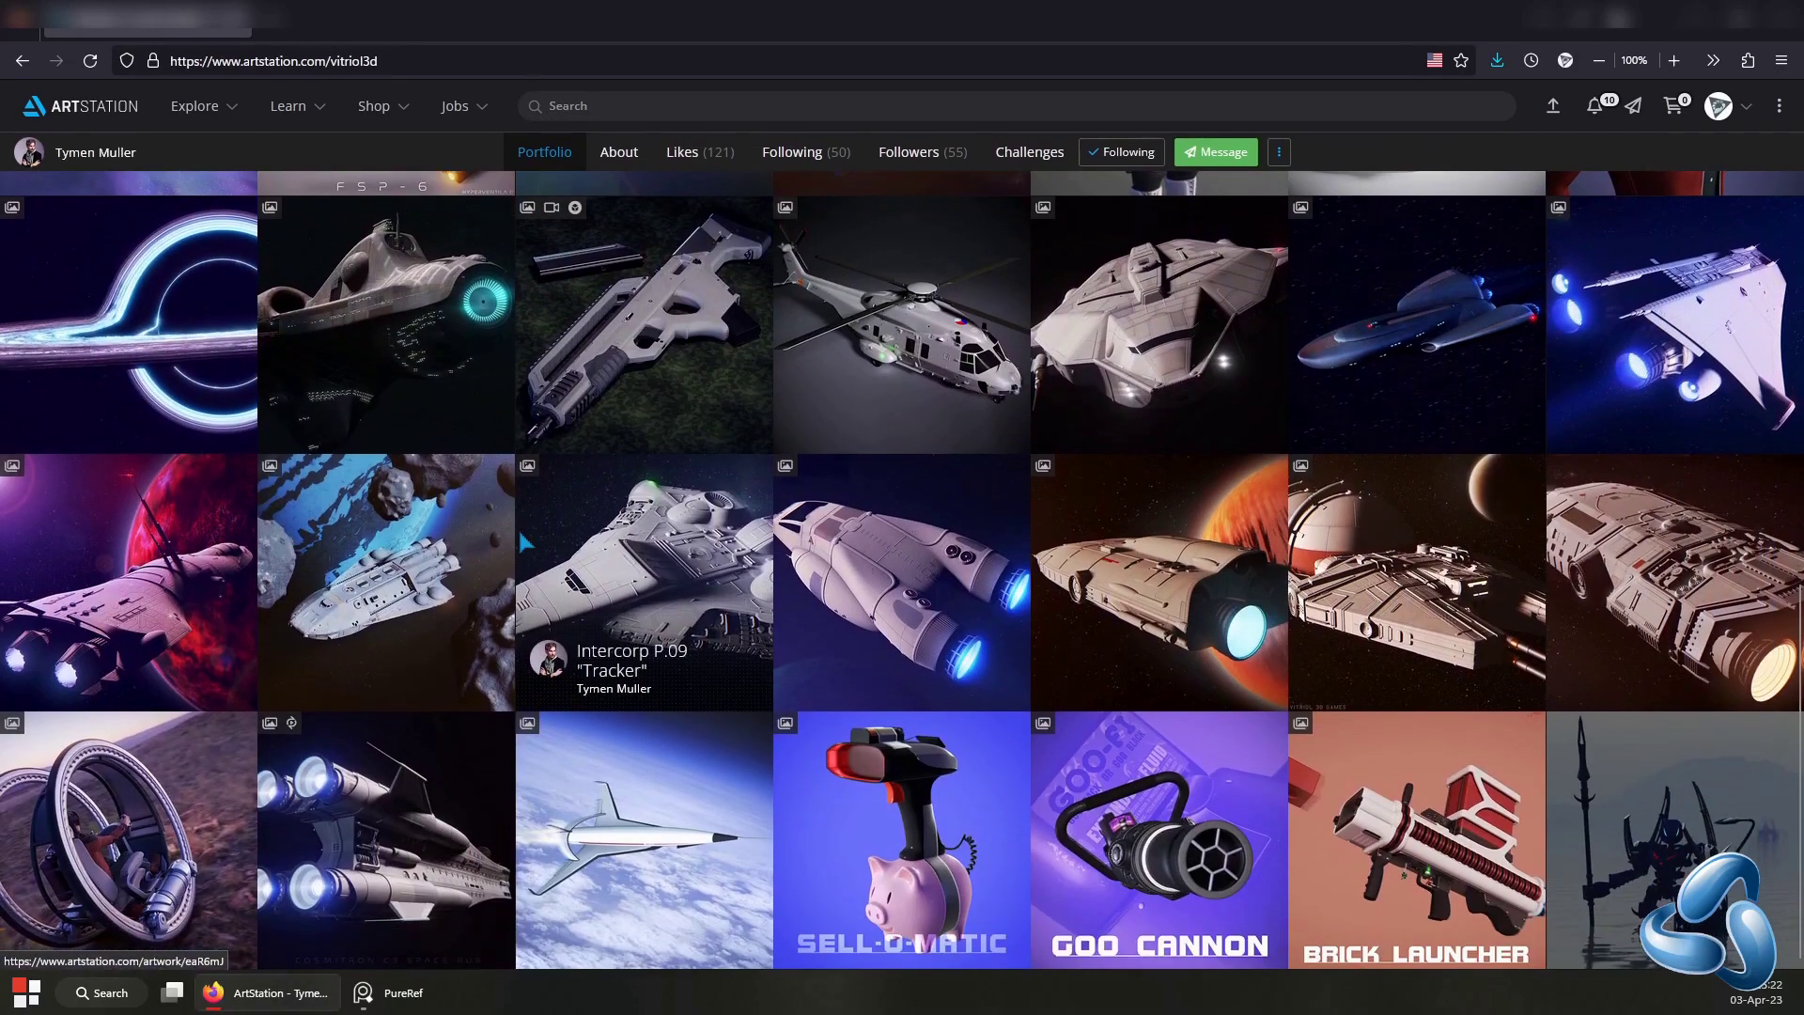